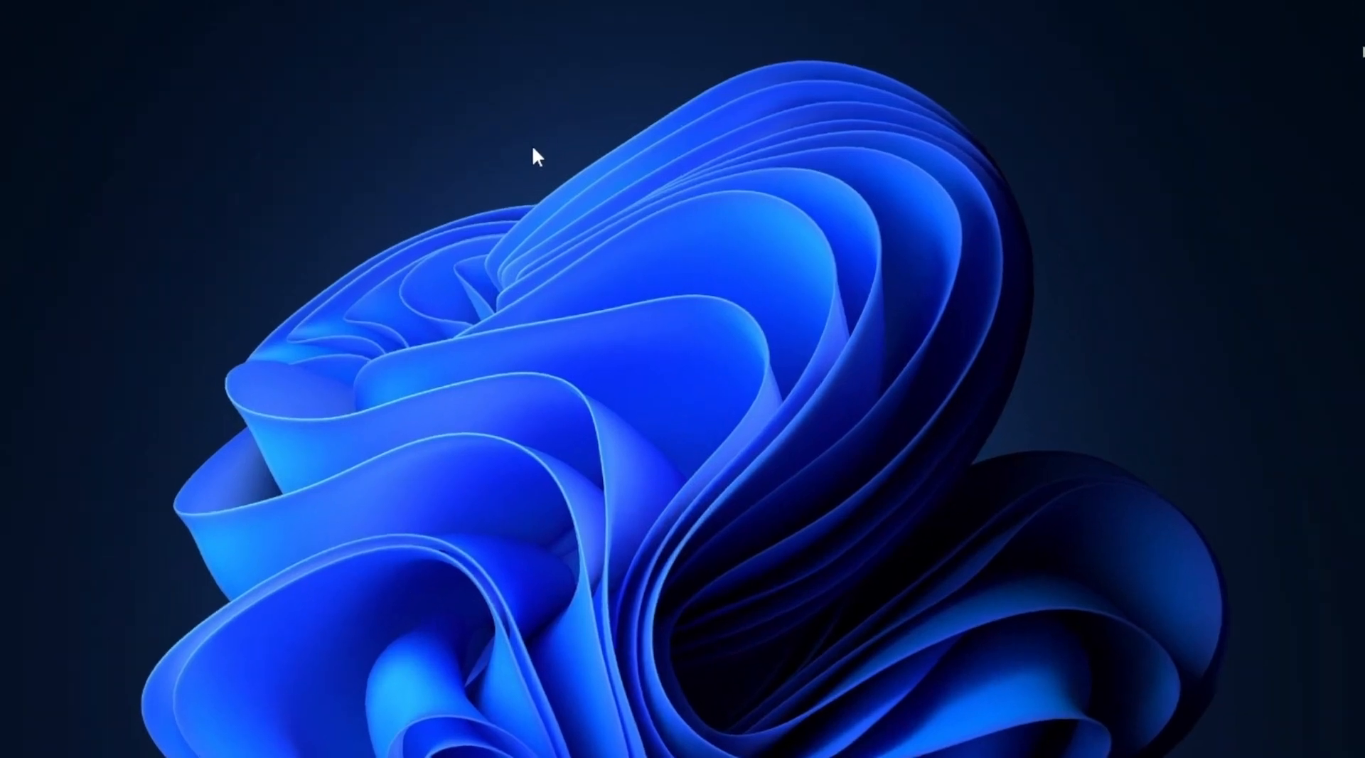
Step: Check how quickly the desktop's View and Sort by submenus open, then dismiss them
right_click(527, 150)
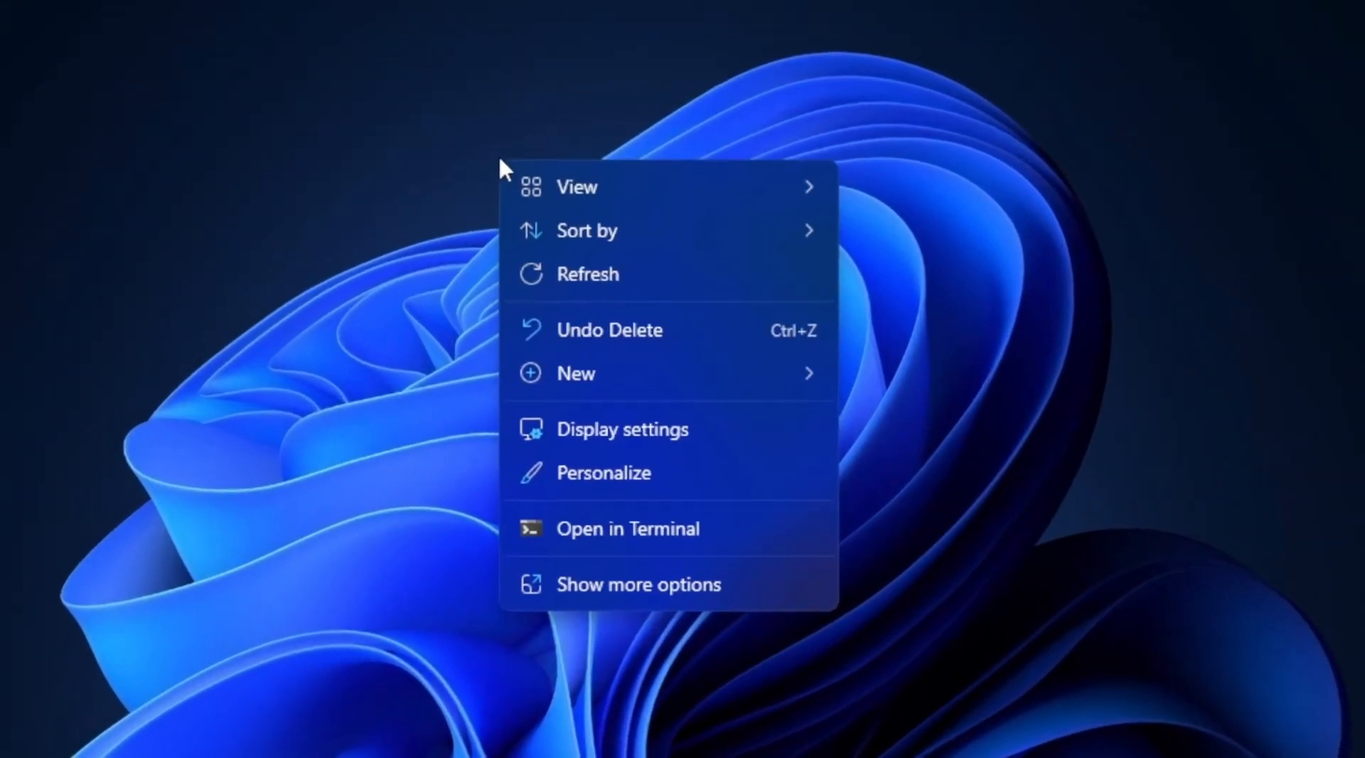
mouse_move(573, 171)
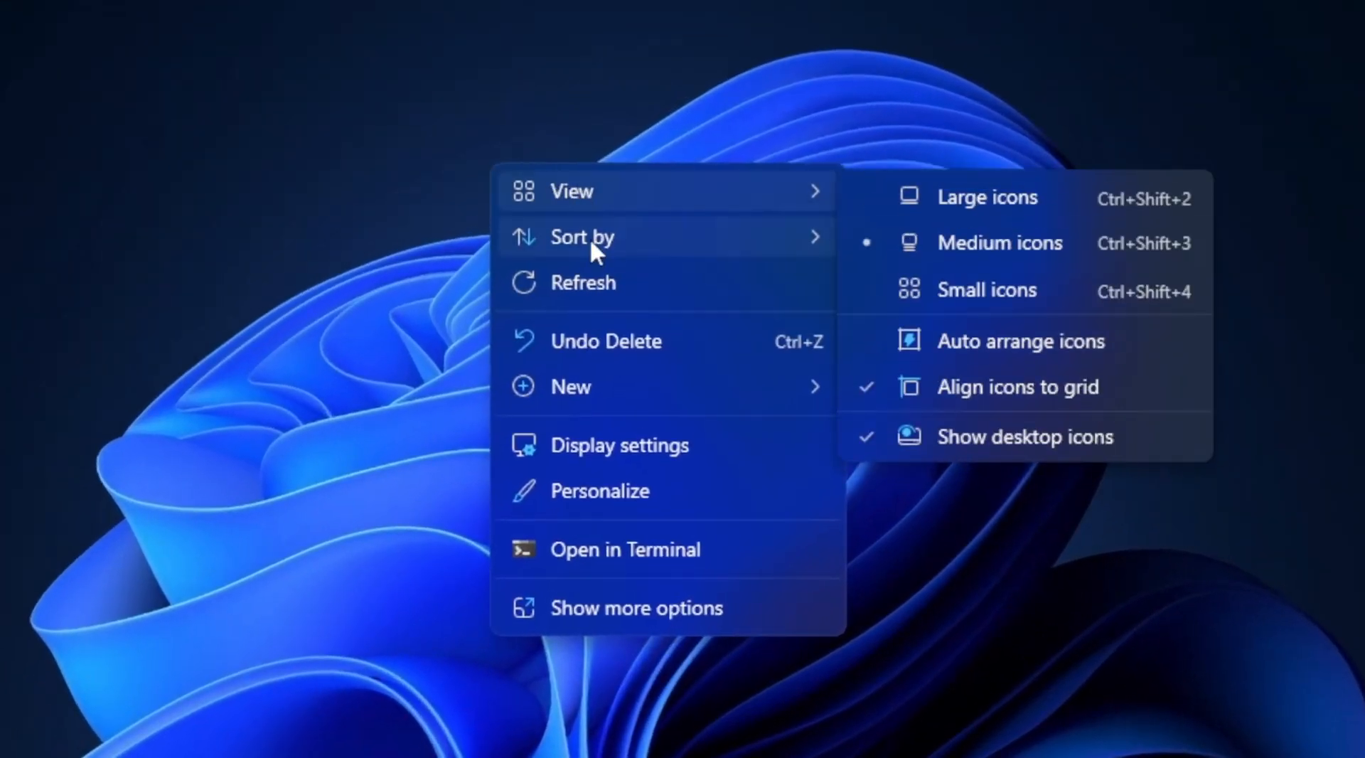
mouse_move(592, 240)
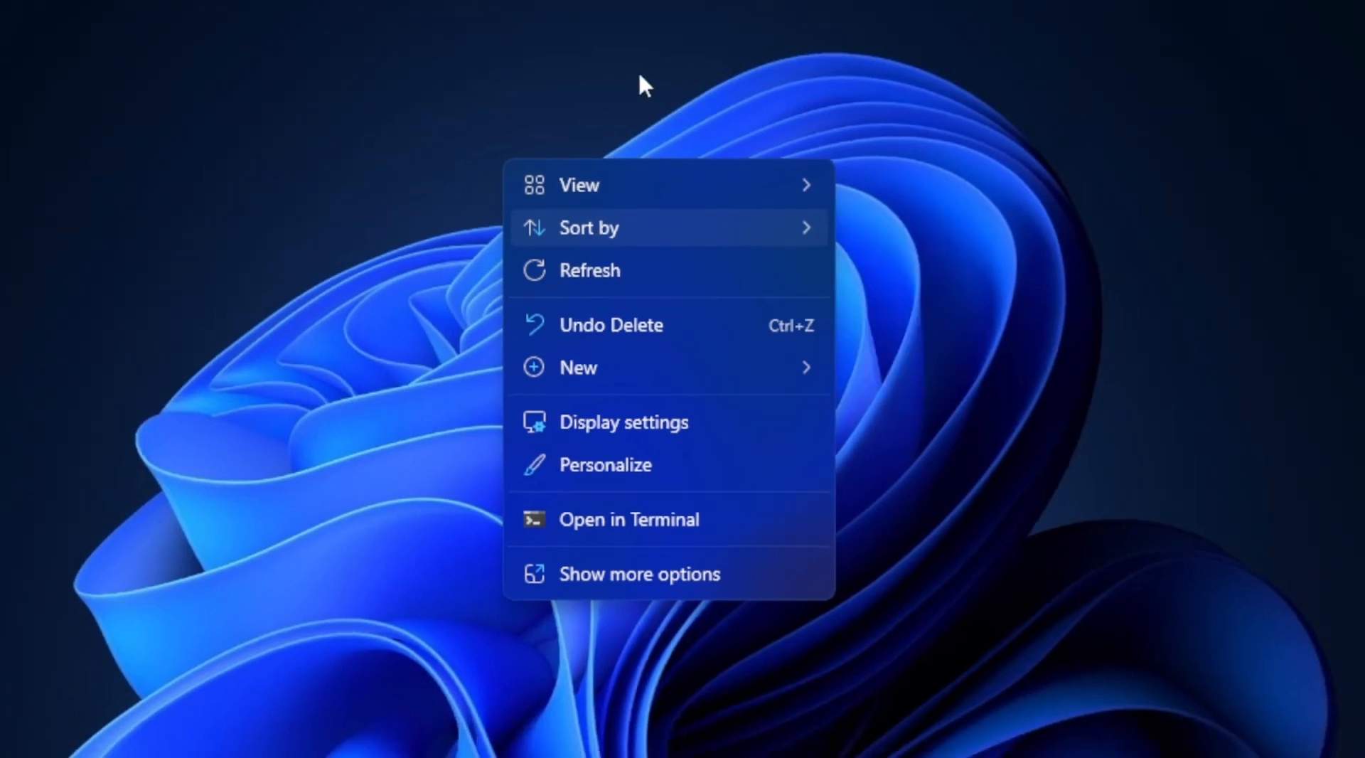
left_click(636, 66)
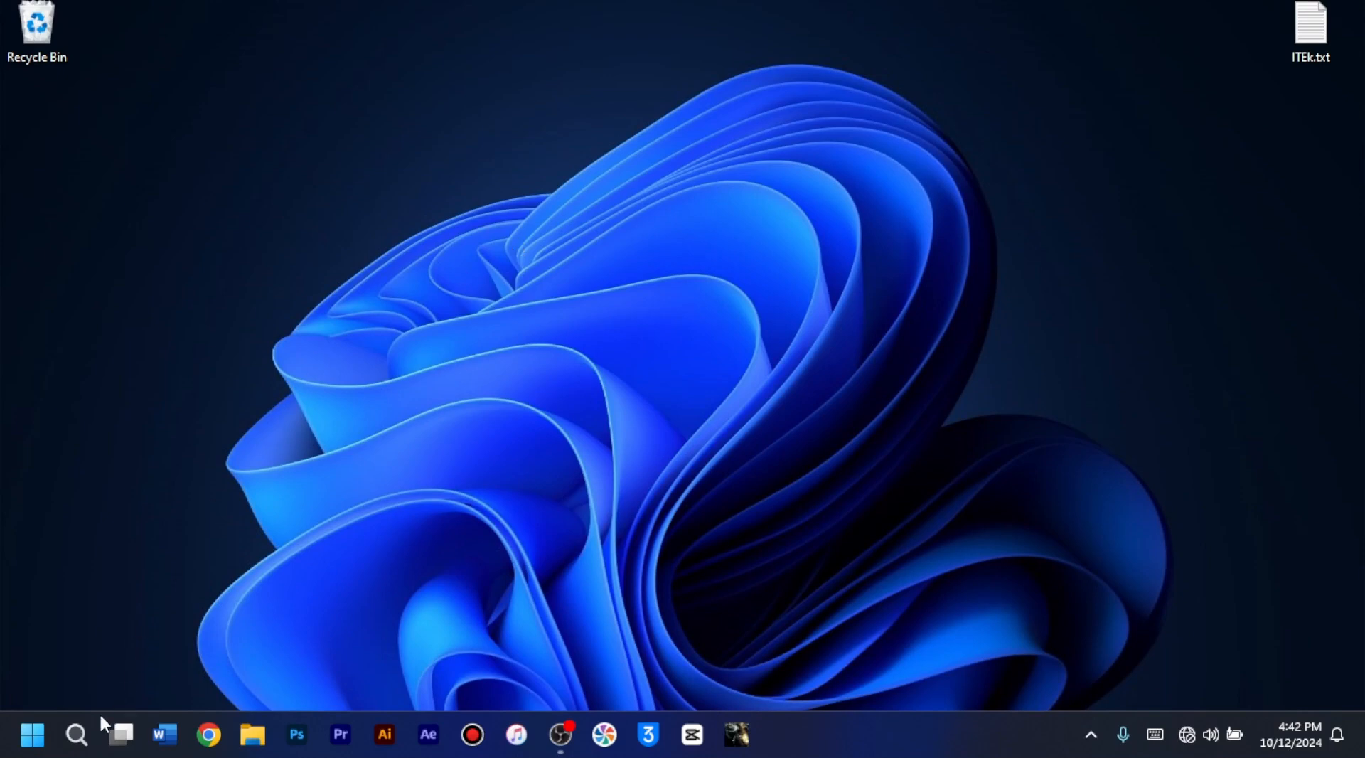
Step: Search Windows for "registry", open Registry Editor and allow it to make changes to the device
left_click(87, 742)
type("reg")
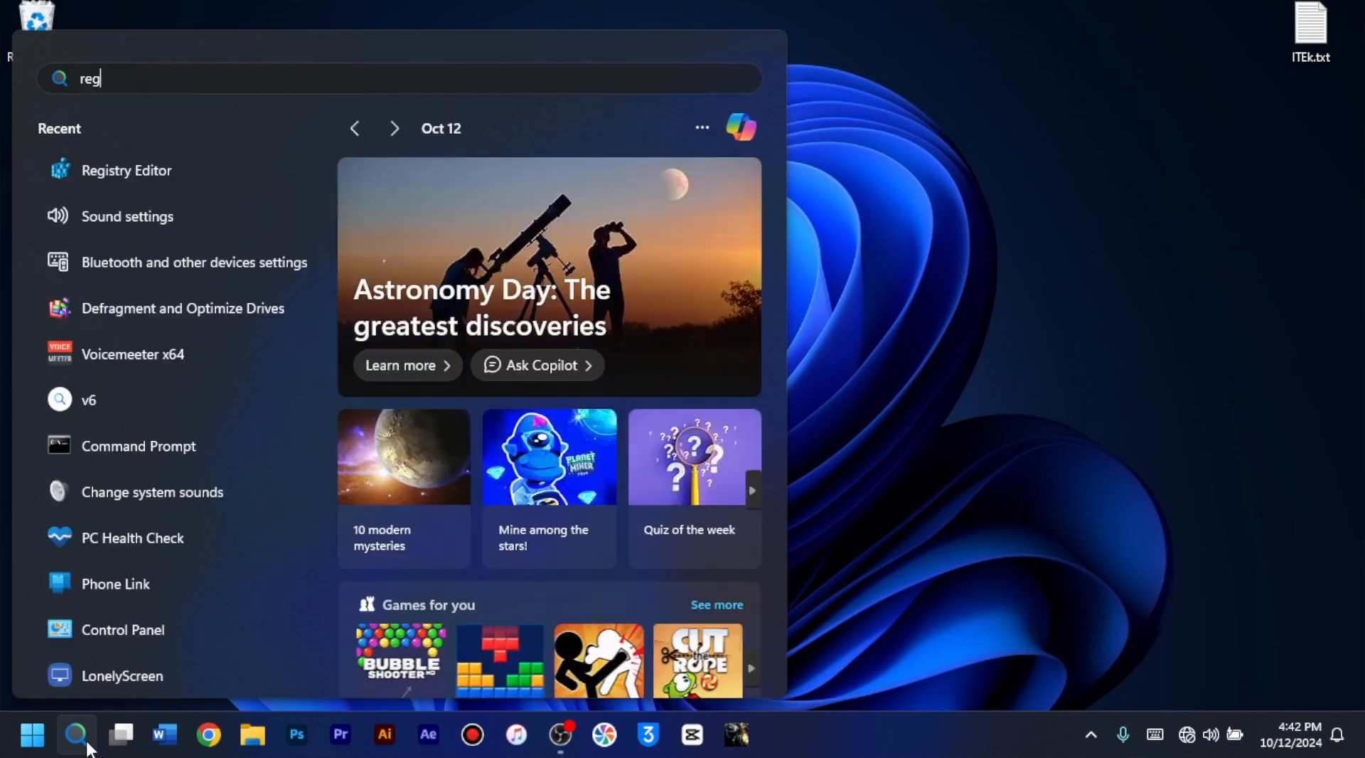
type("istry")
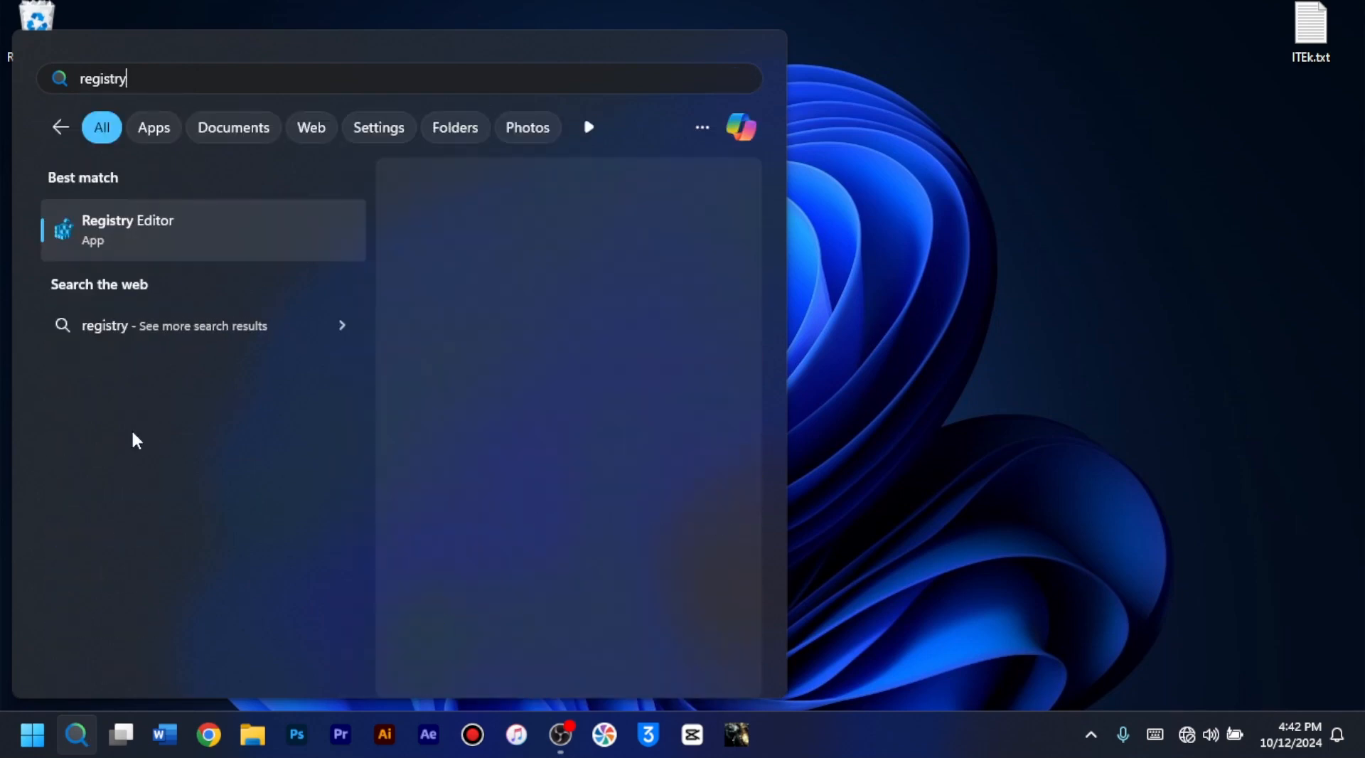
left_click(217, 223)
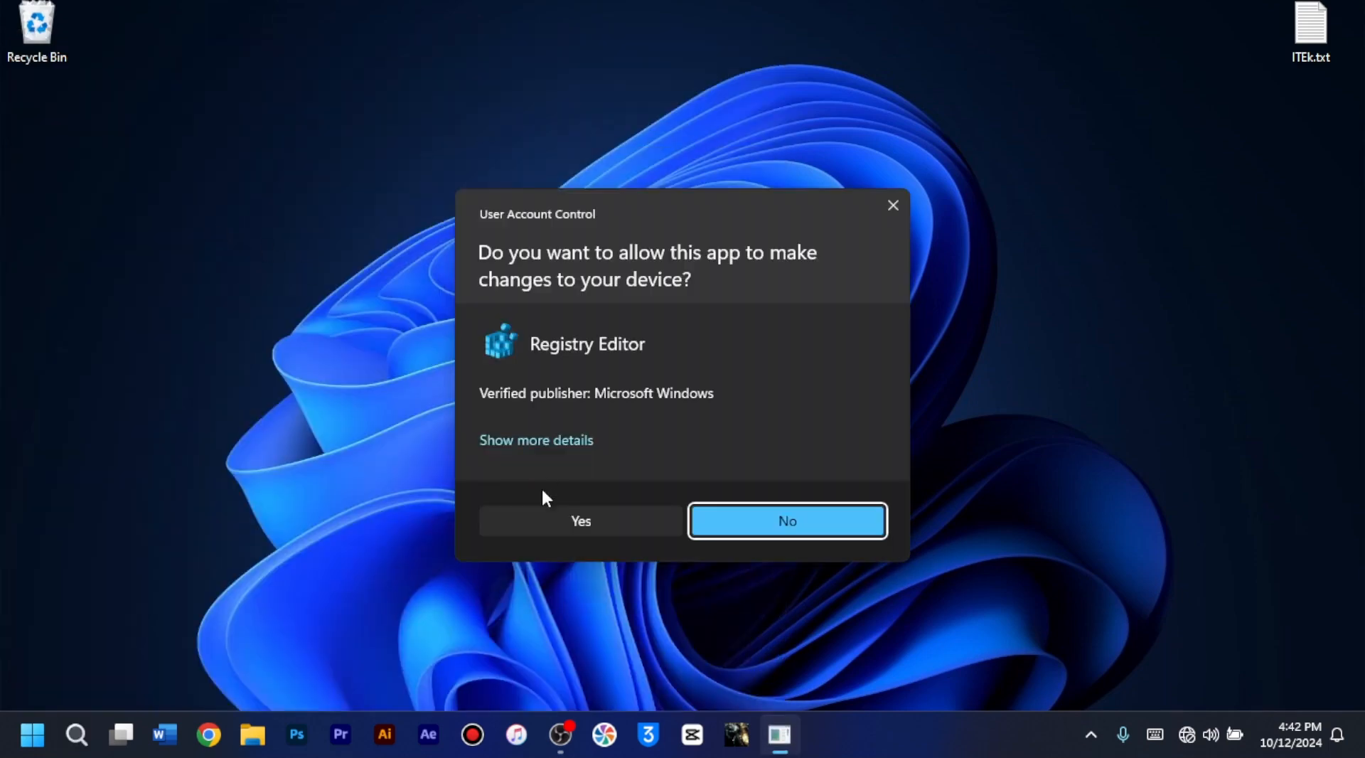
left_click(557, 515)
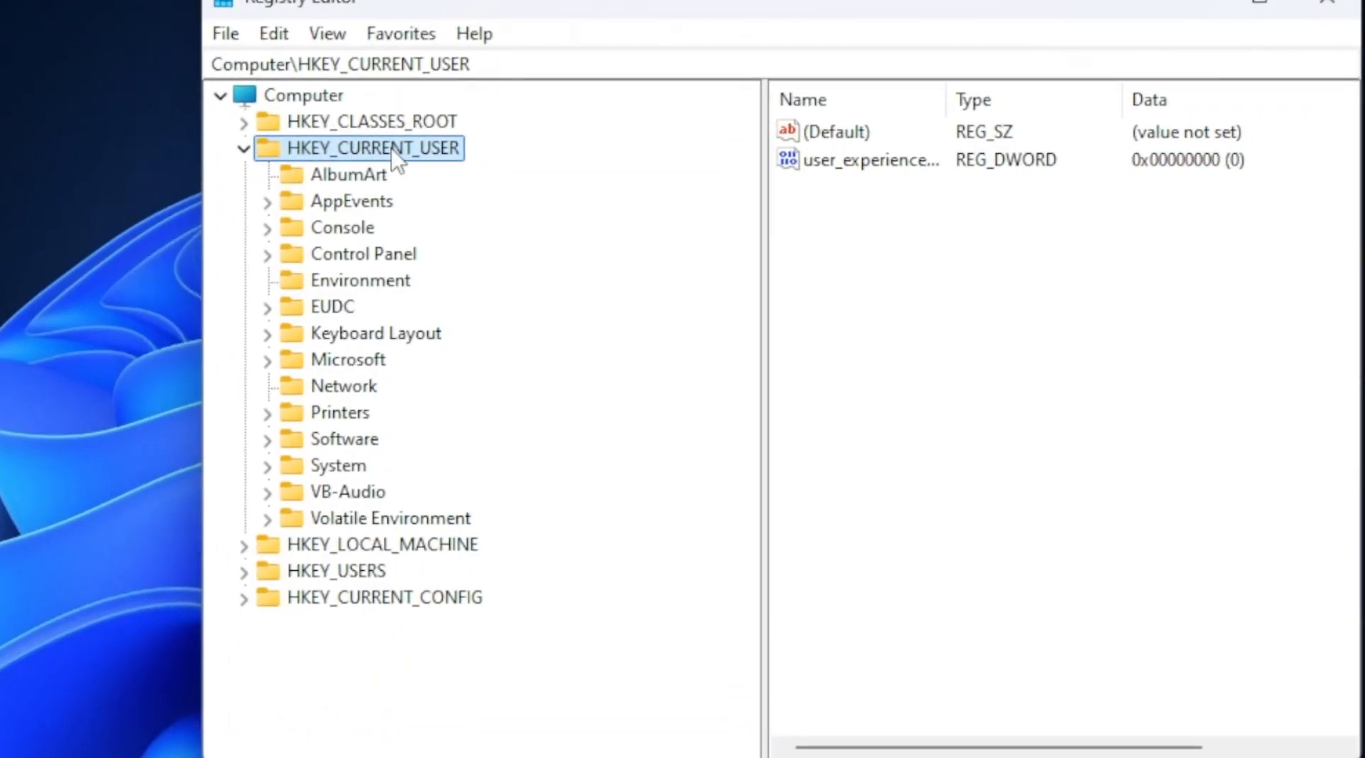
Step: Open the Desktop key under HKEY_CURRENT_USER\Control Panel in the registry
double_click(369, 256)
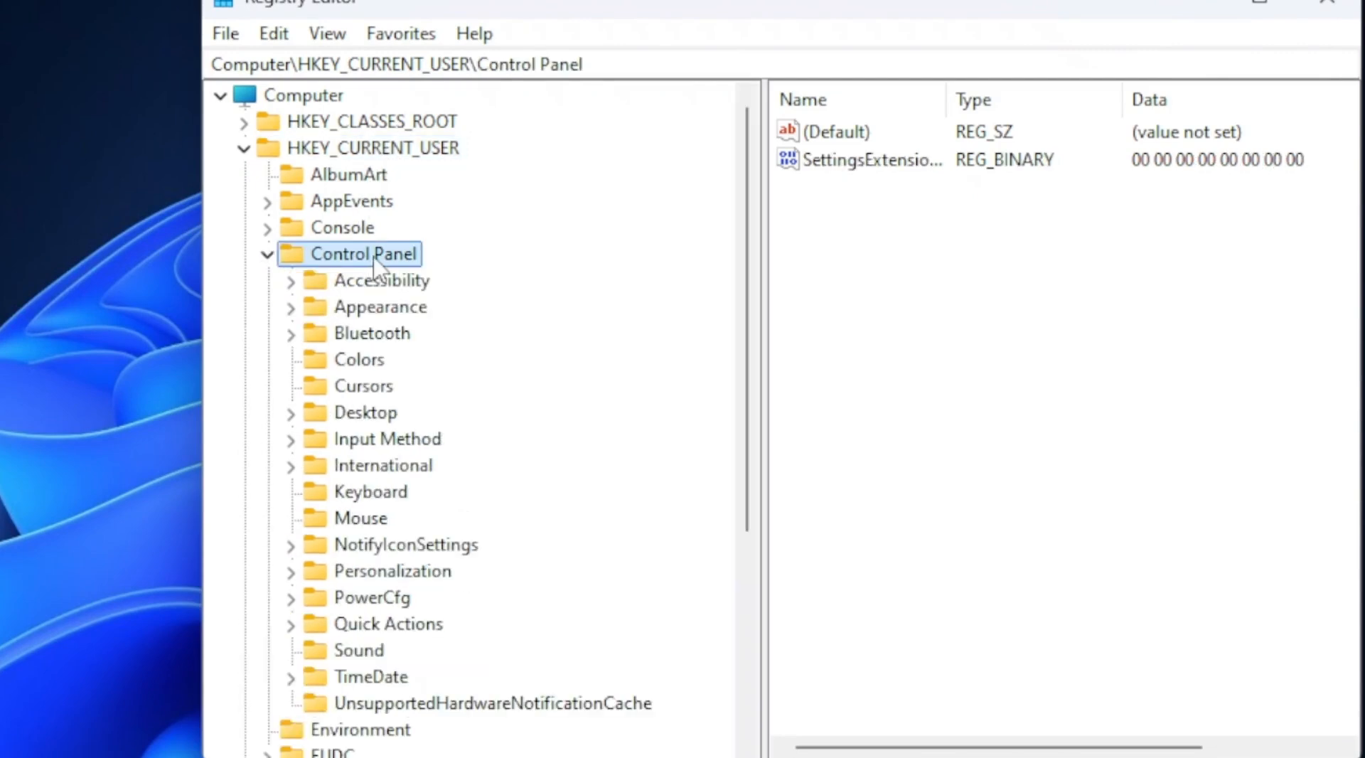
scroll(374, 265, "down", 1)
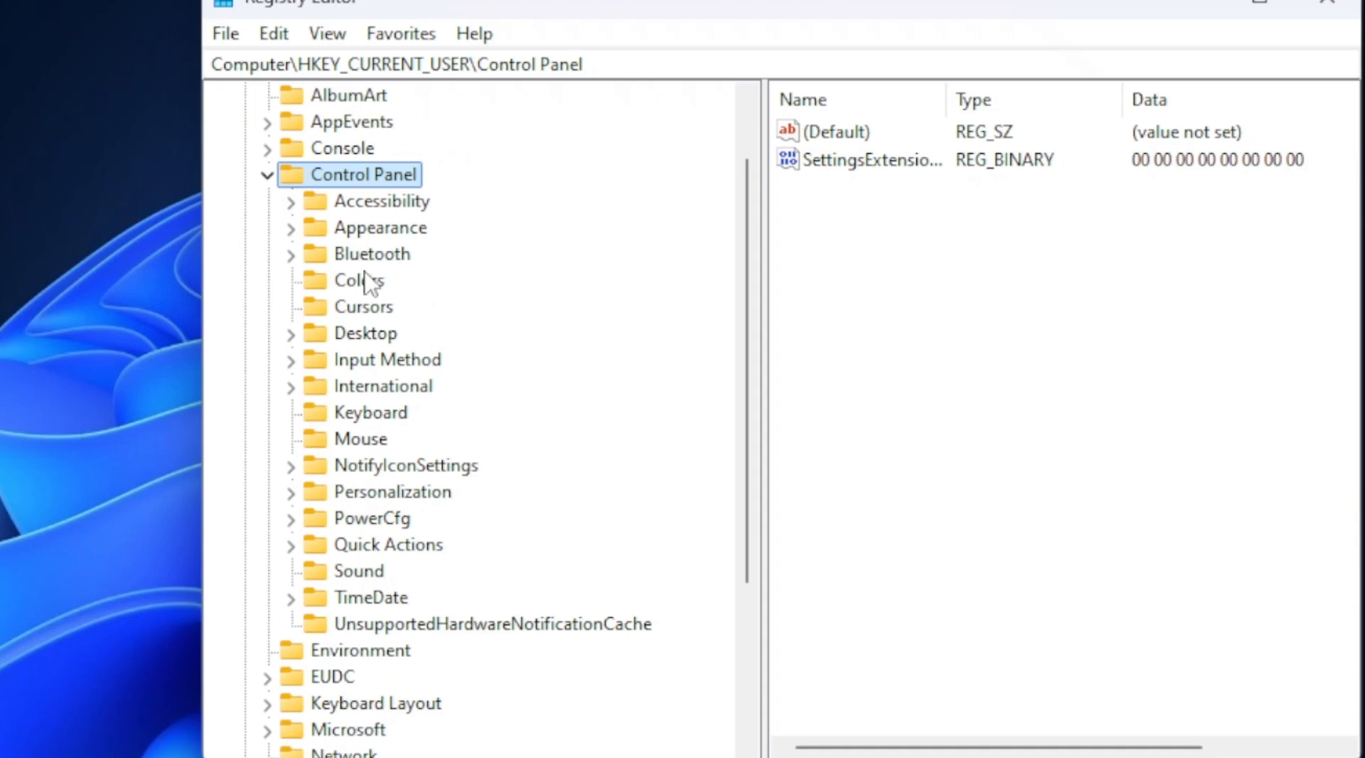
left_click(361, 335)
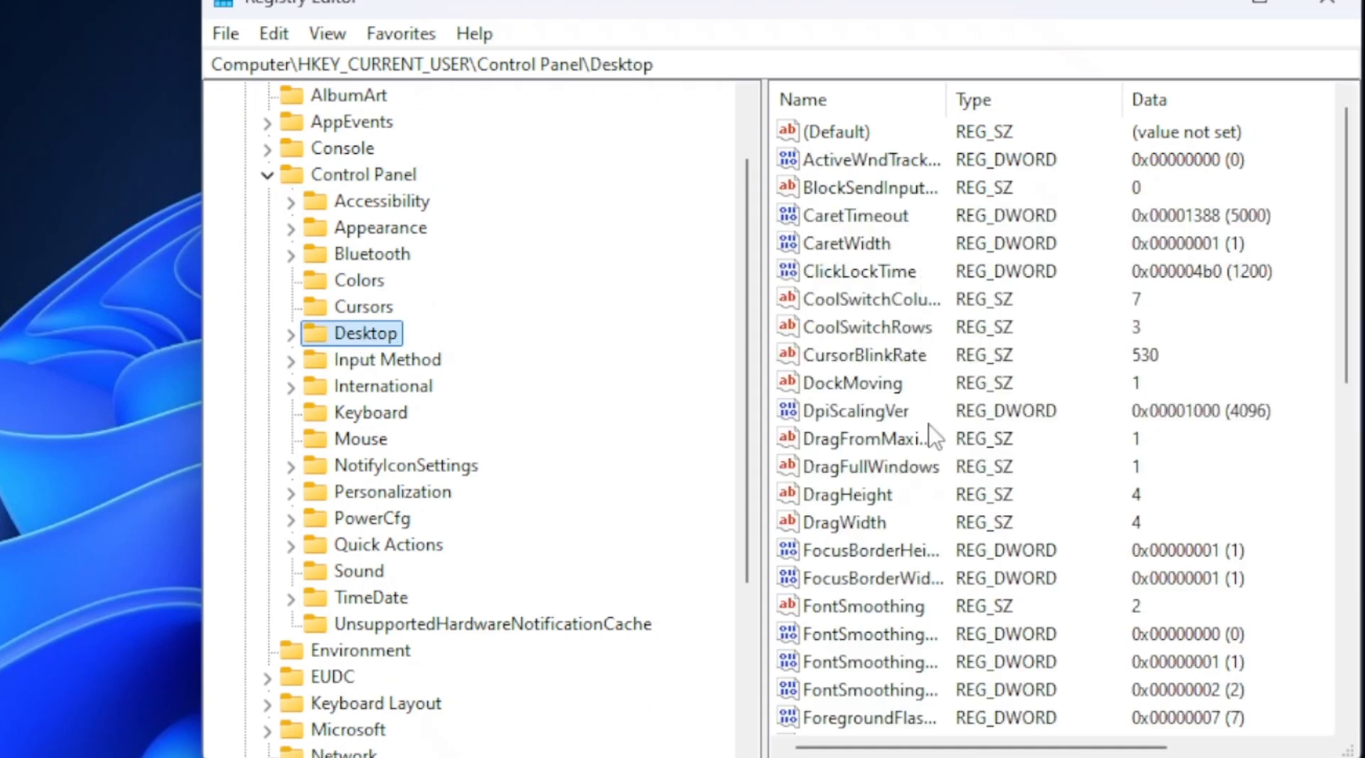
Step: Set the value data of the MenuShowDelay string in the Desktop key to 0
scroll(904, 341, "down", 1)
scroll(908, 391, "down", 8)
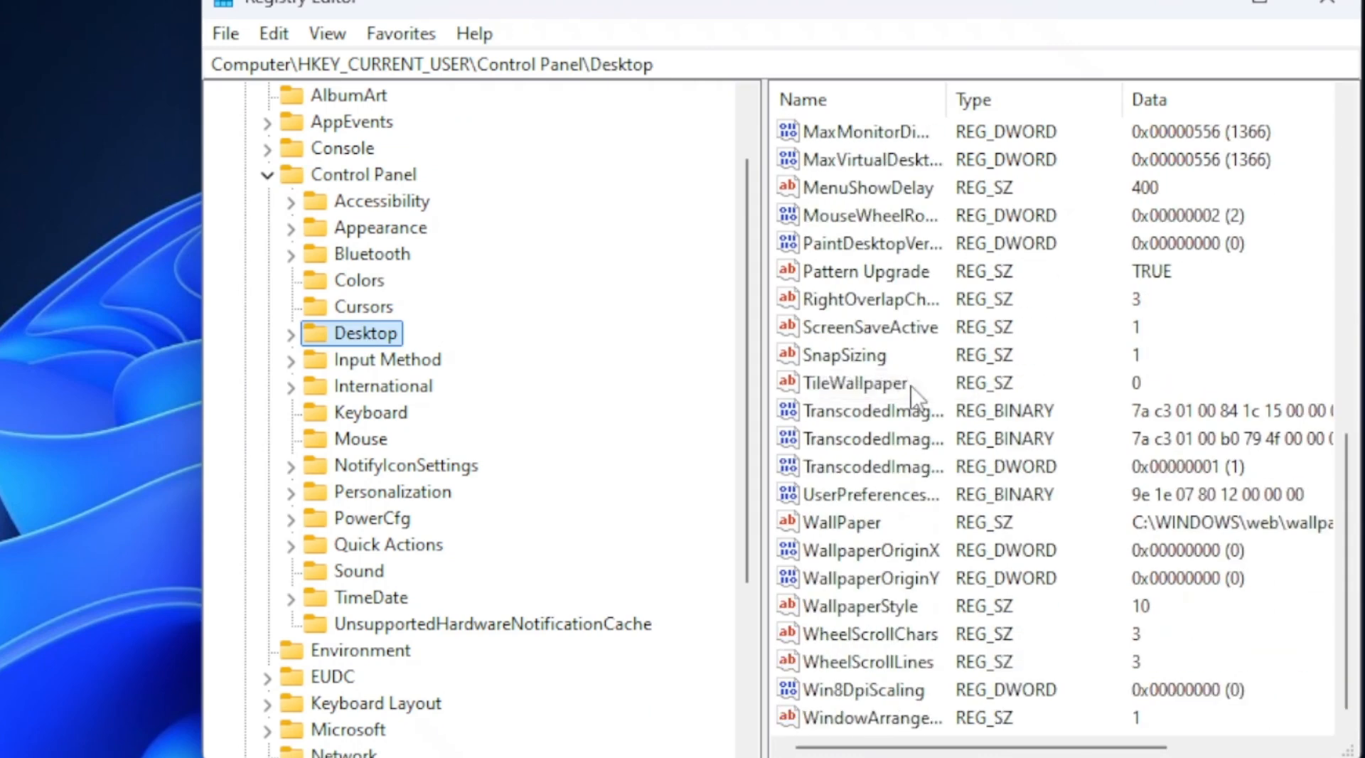
scroll(906, 378, "up", 4)
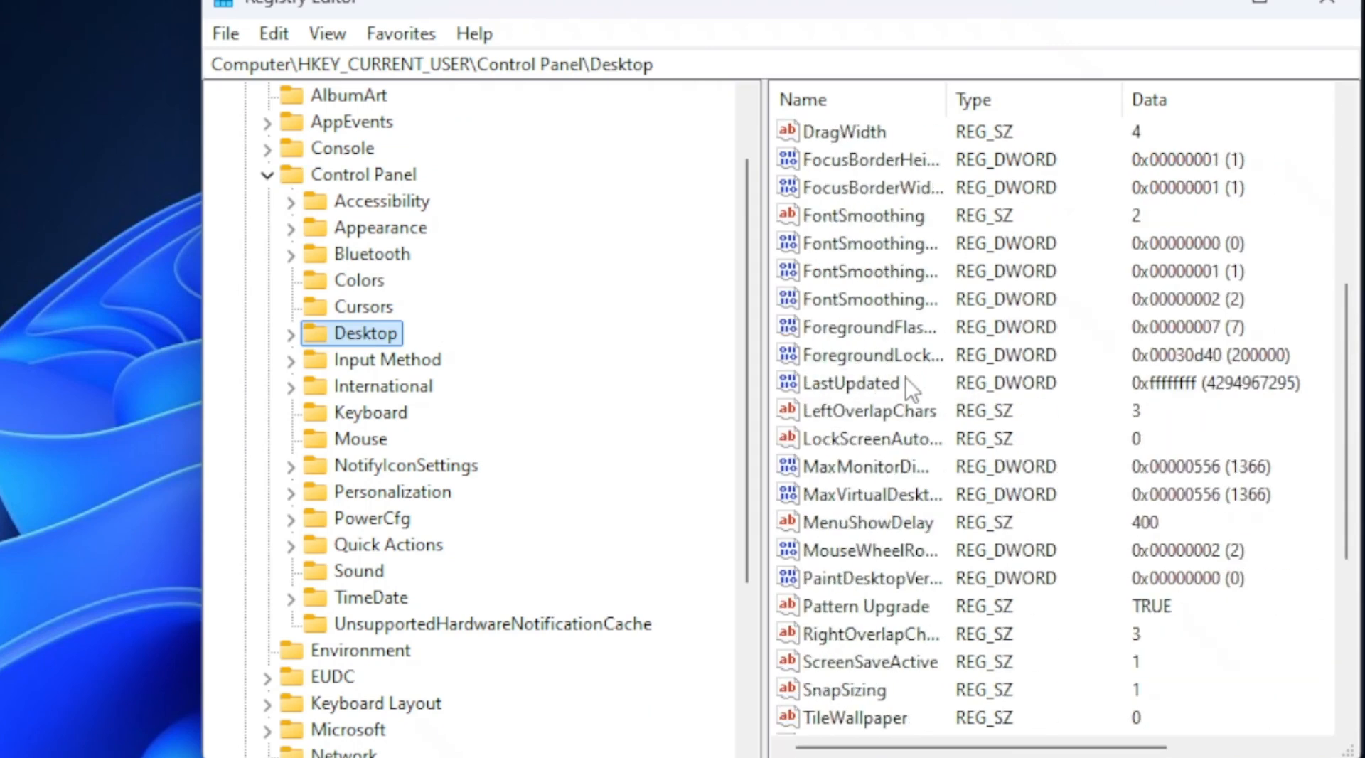
double_click(897, 531)
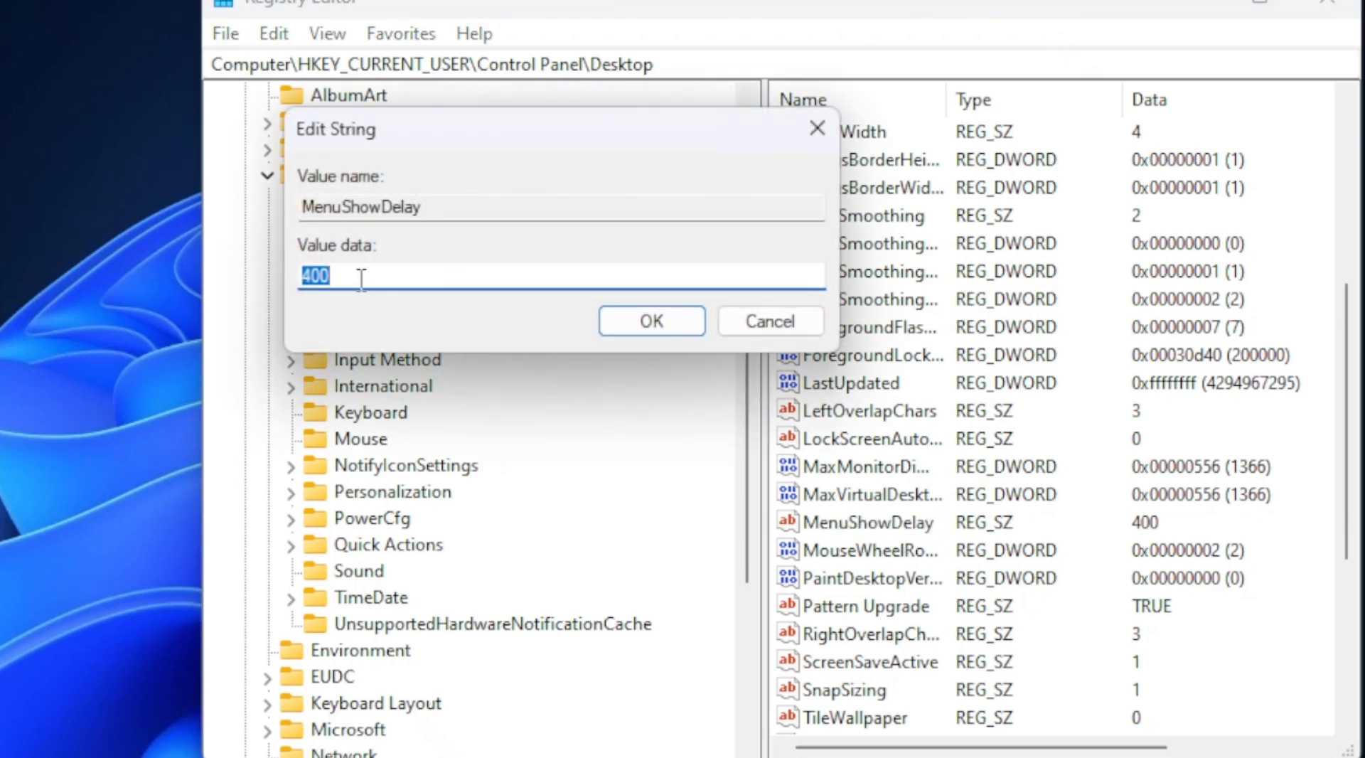
type("0")
left_click(616, 322)
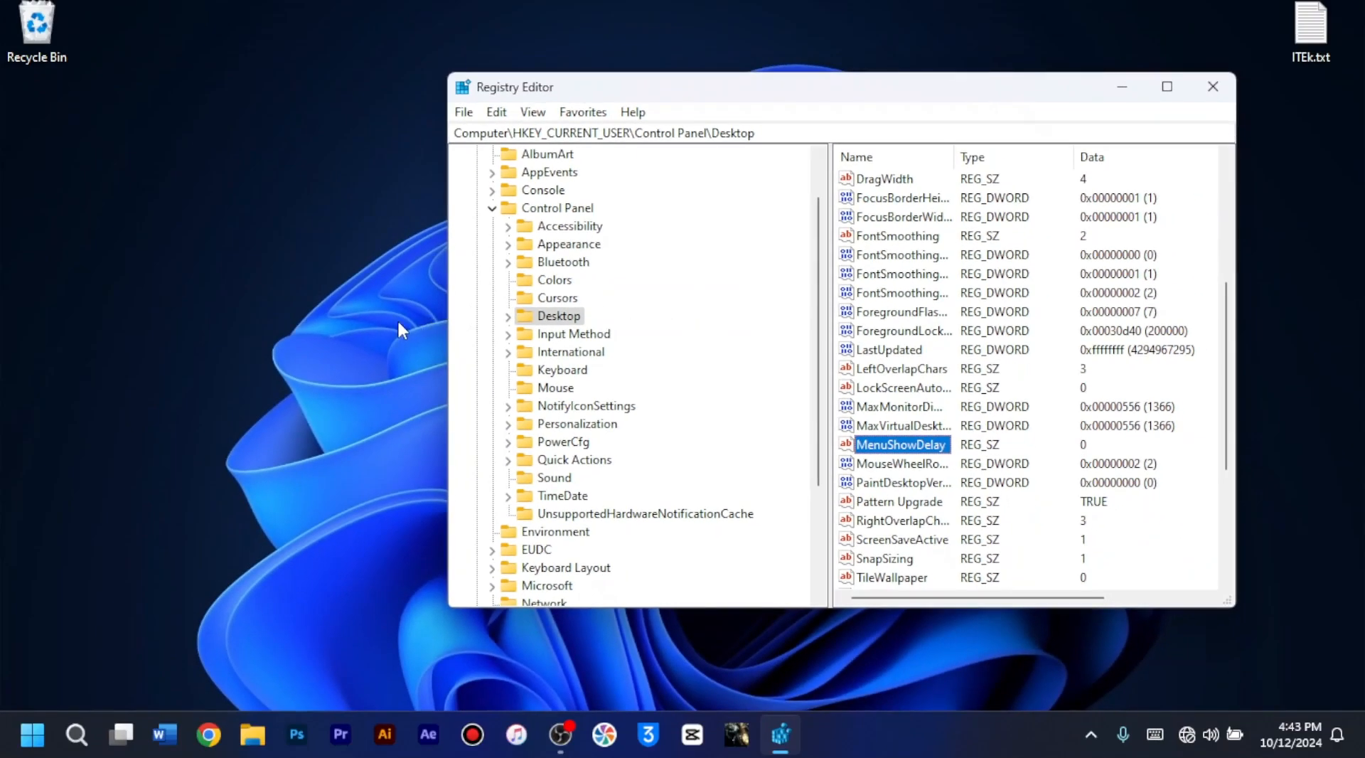
Step: Open a File Explorer window and restart the Windows Explorer process through Task Manager
left_click(253, 735)
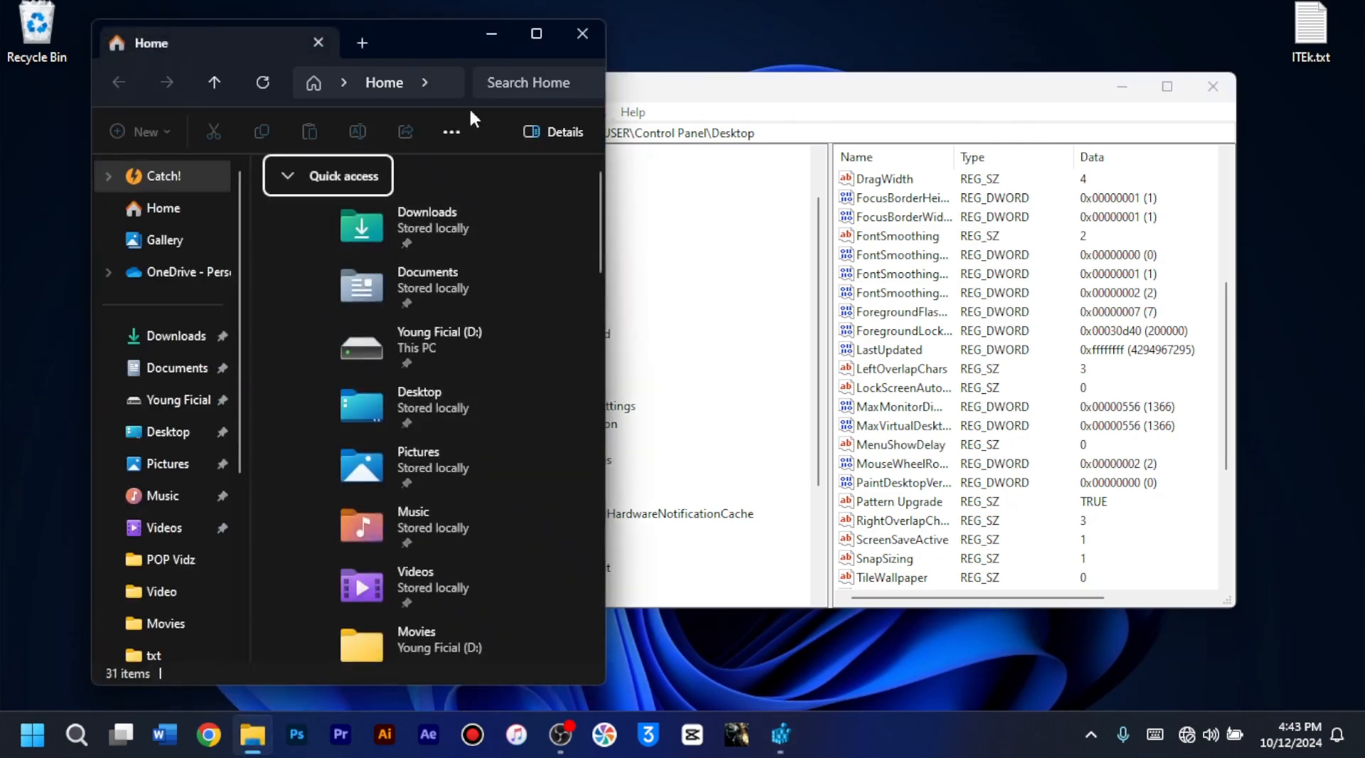
right_click(962, 727)
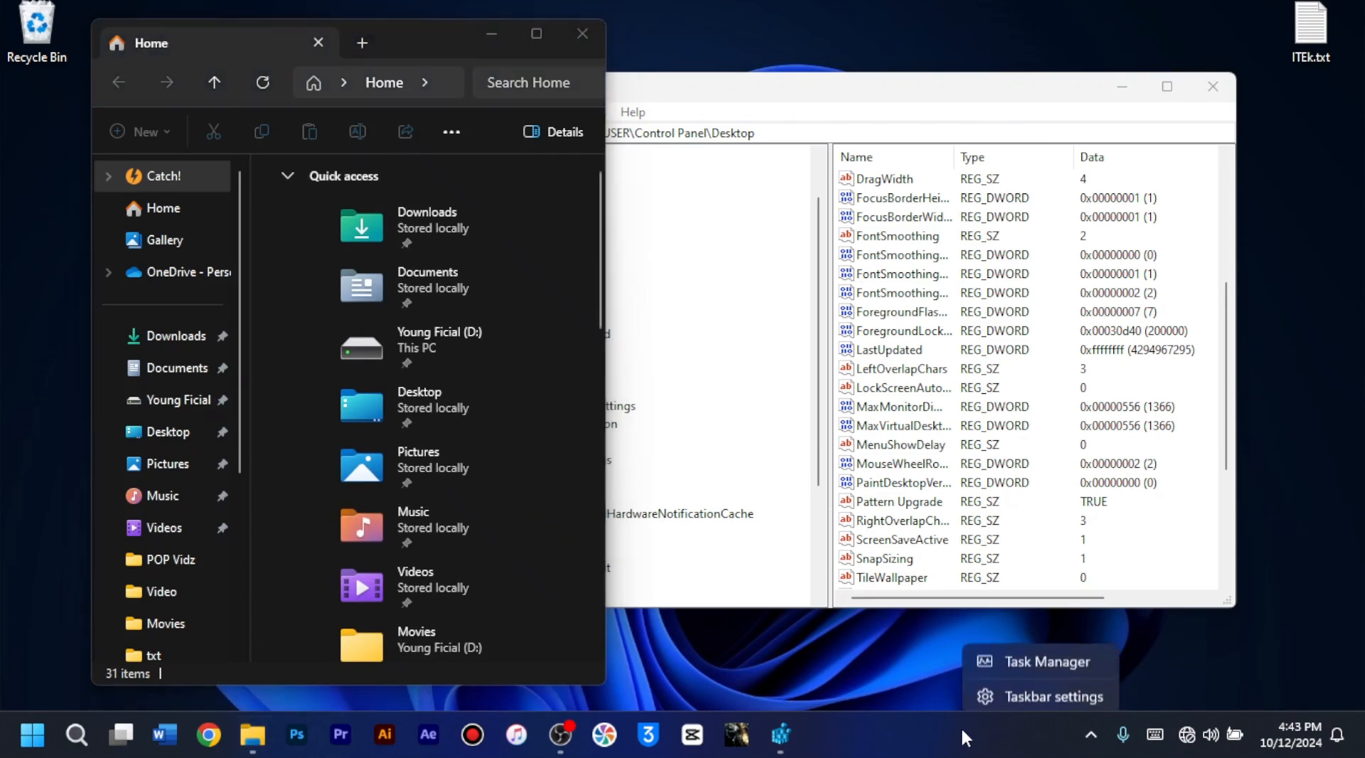
left_click(1031, 654)
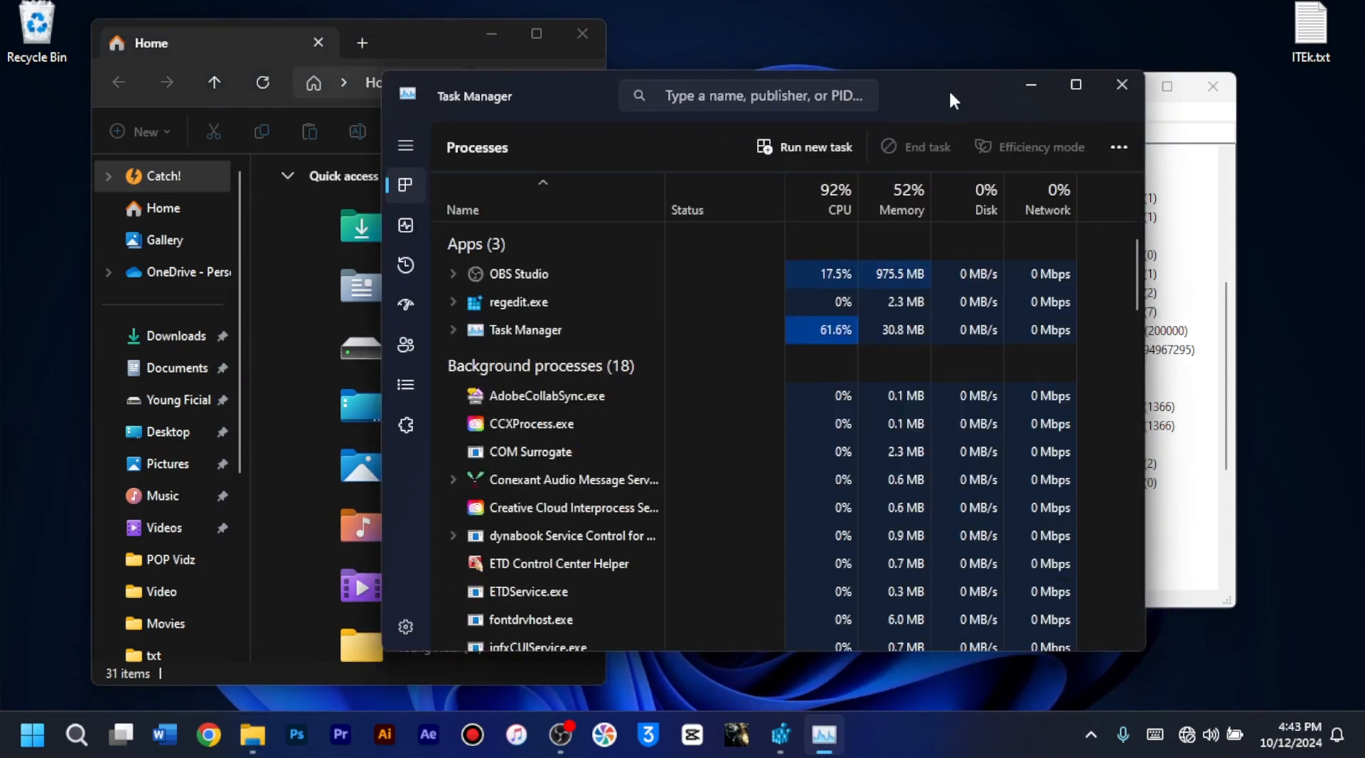
left_click_drag(950, 93, 980, 85)
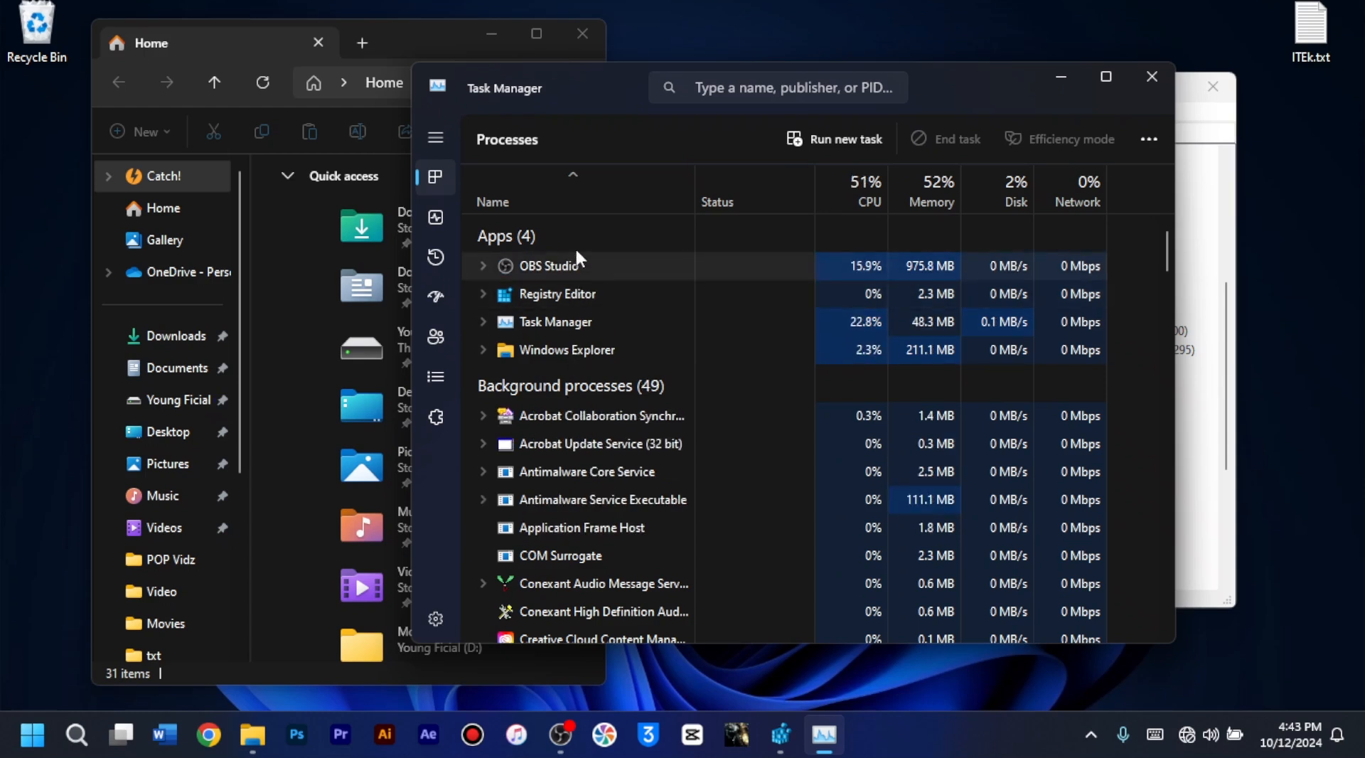
right_click(578, 347)
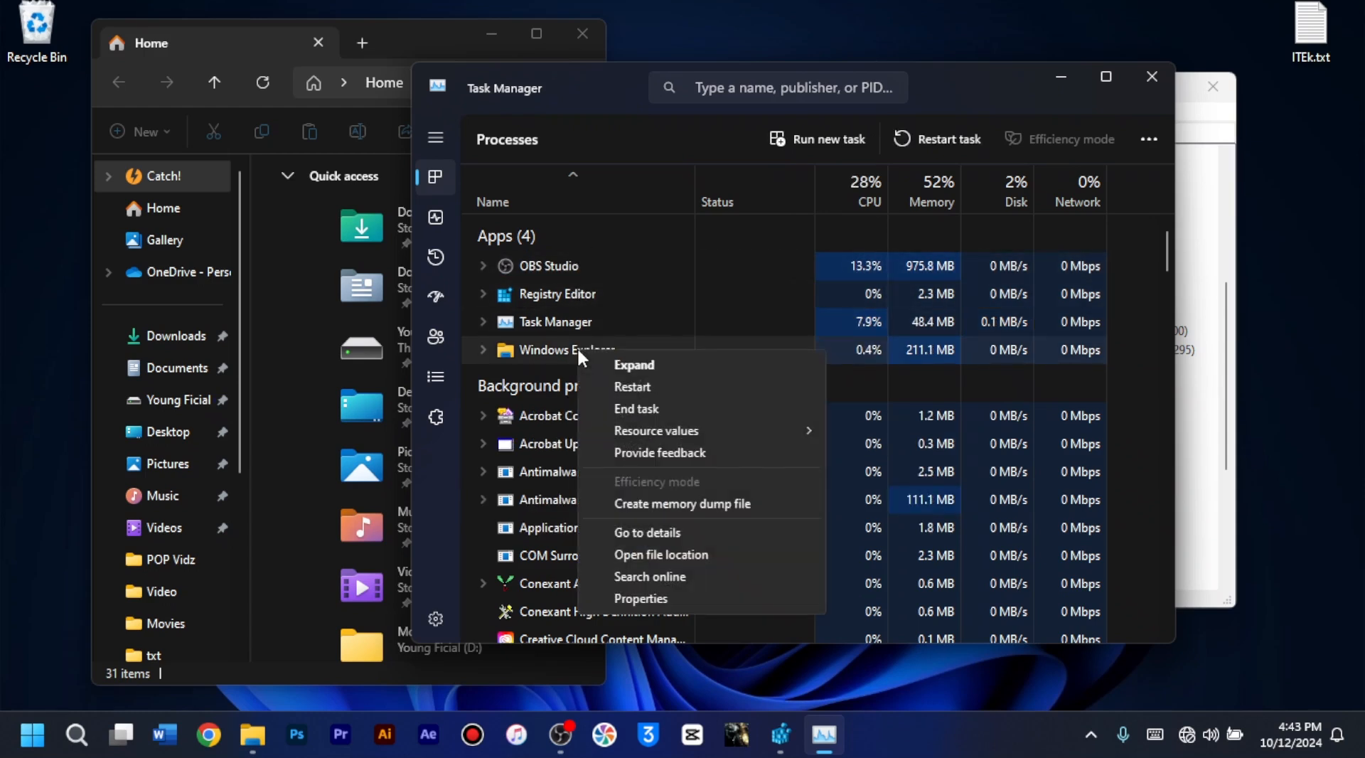
left_click(640, 384)
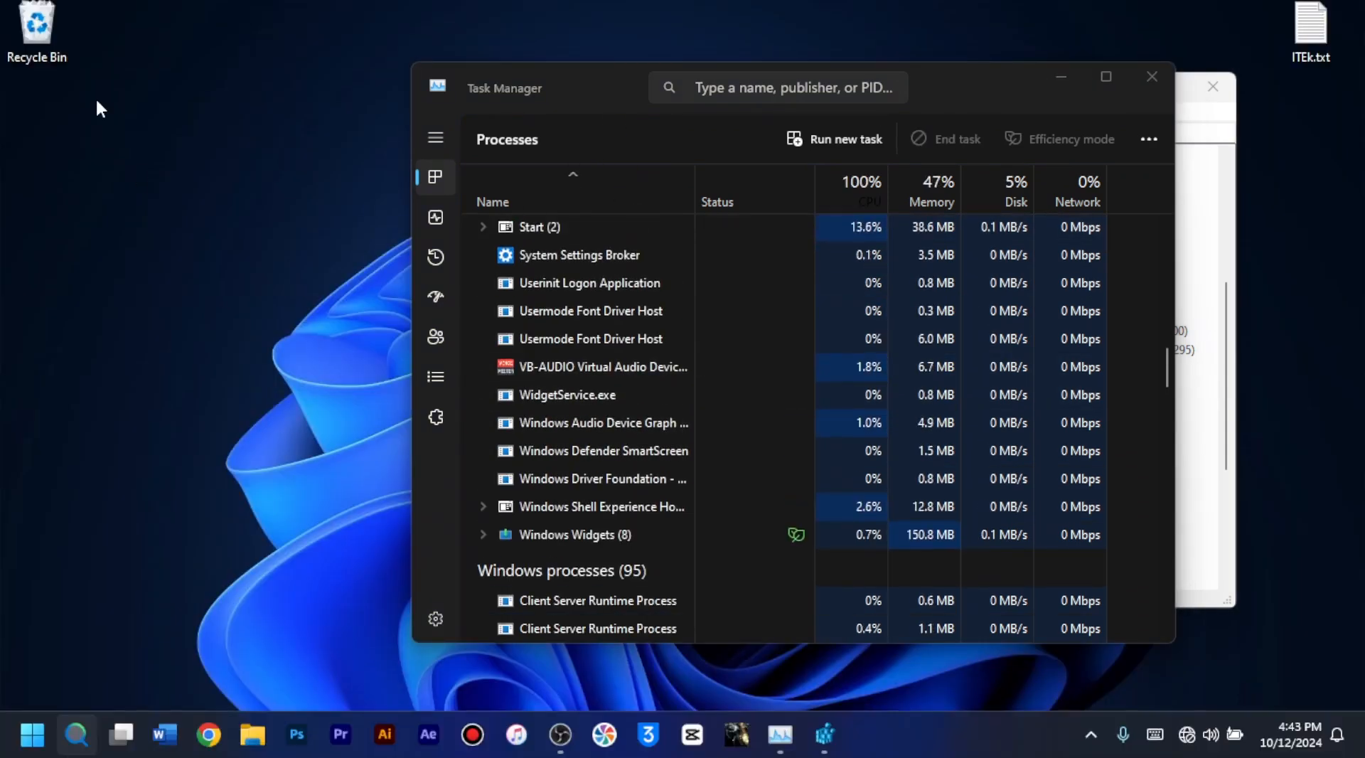
Step: Test the opening speed of the desktop's View and Sort by submenus again with the new delay
right_click(153, 214)
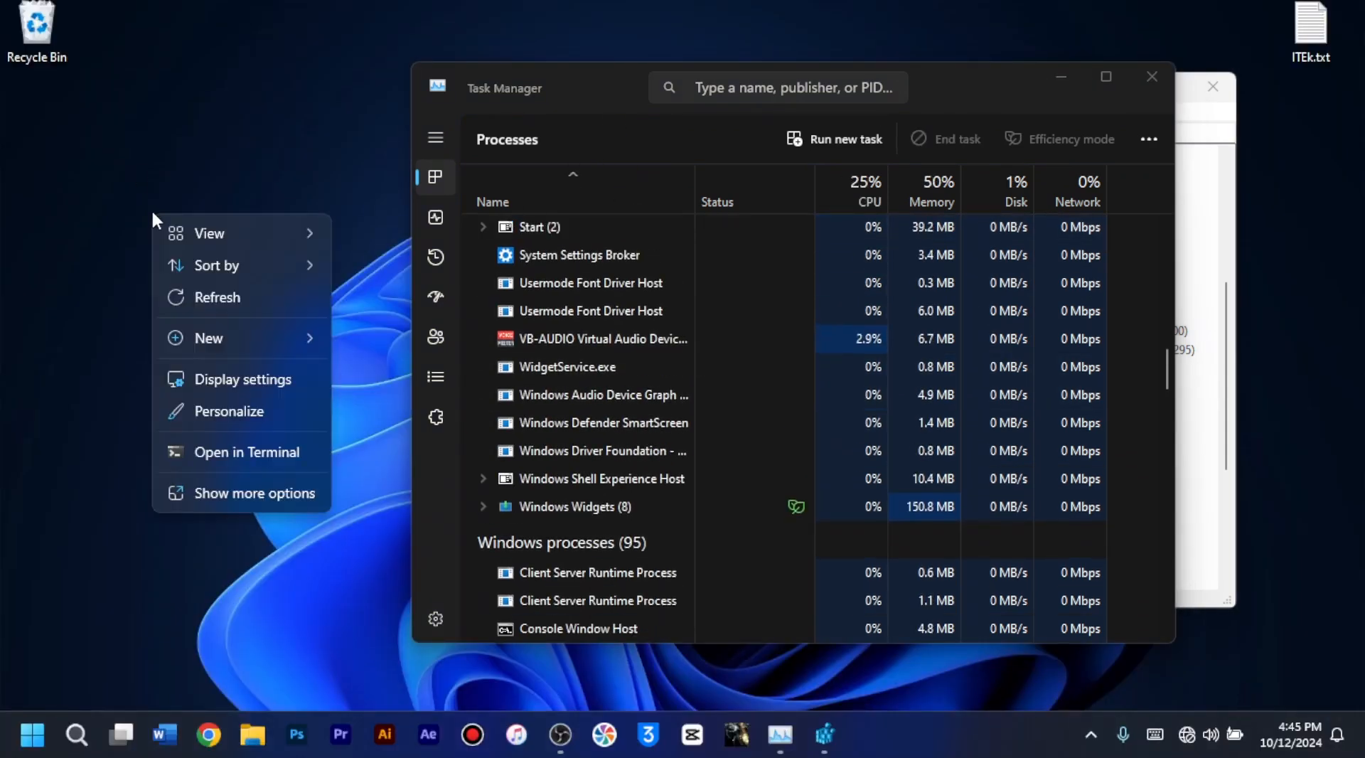
mouse_move(199, 233)
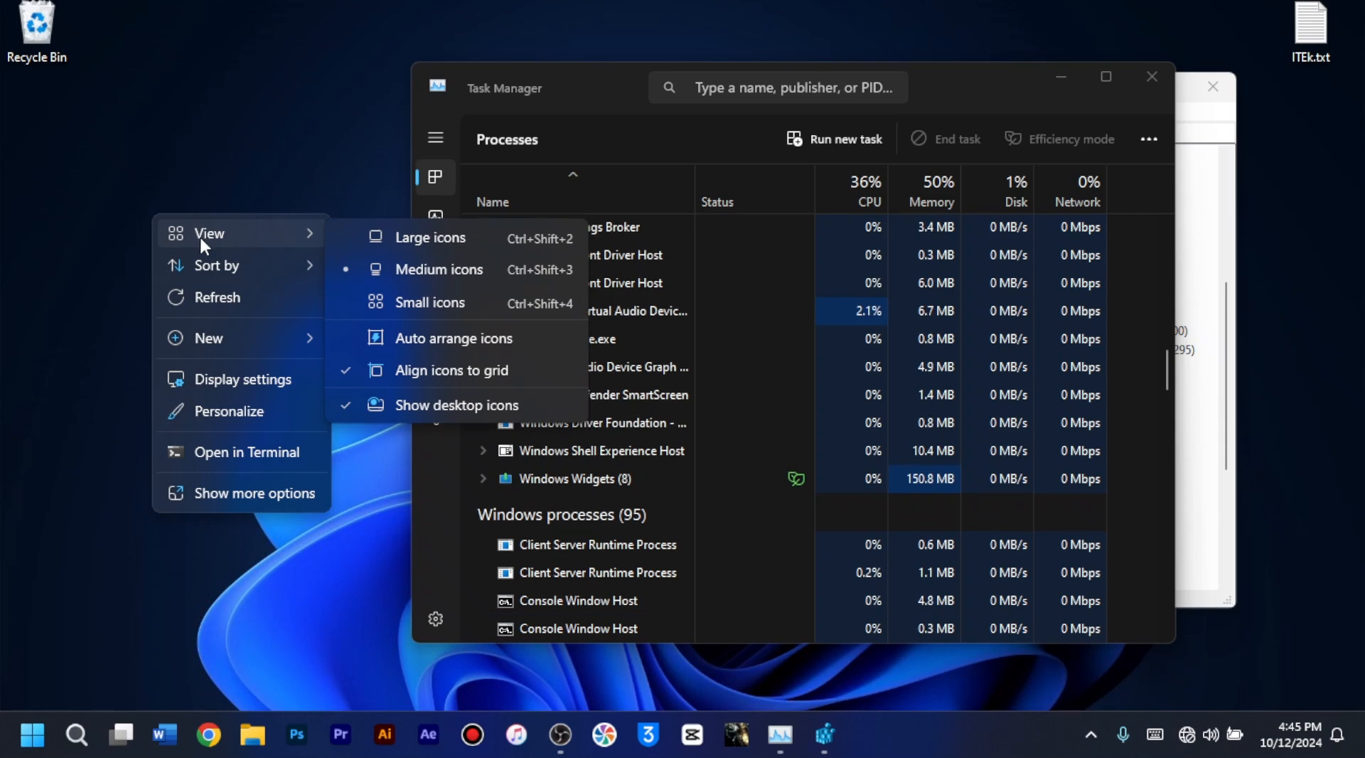
mouse_move(209, 269)
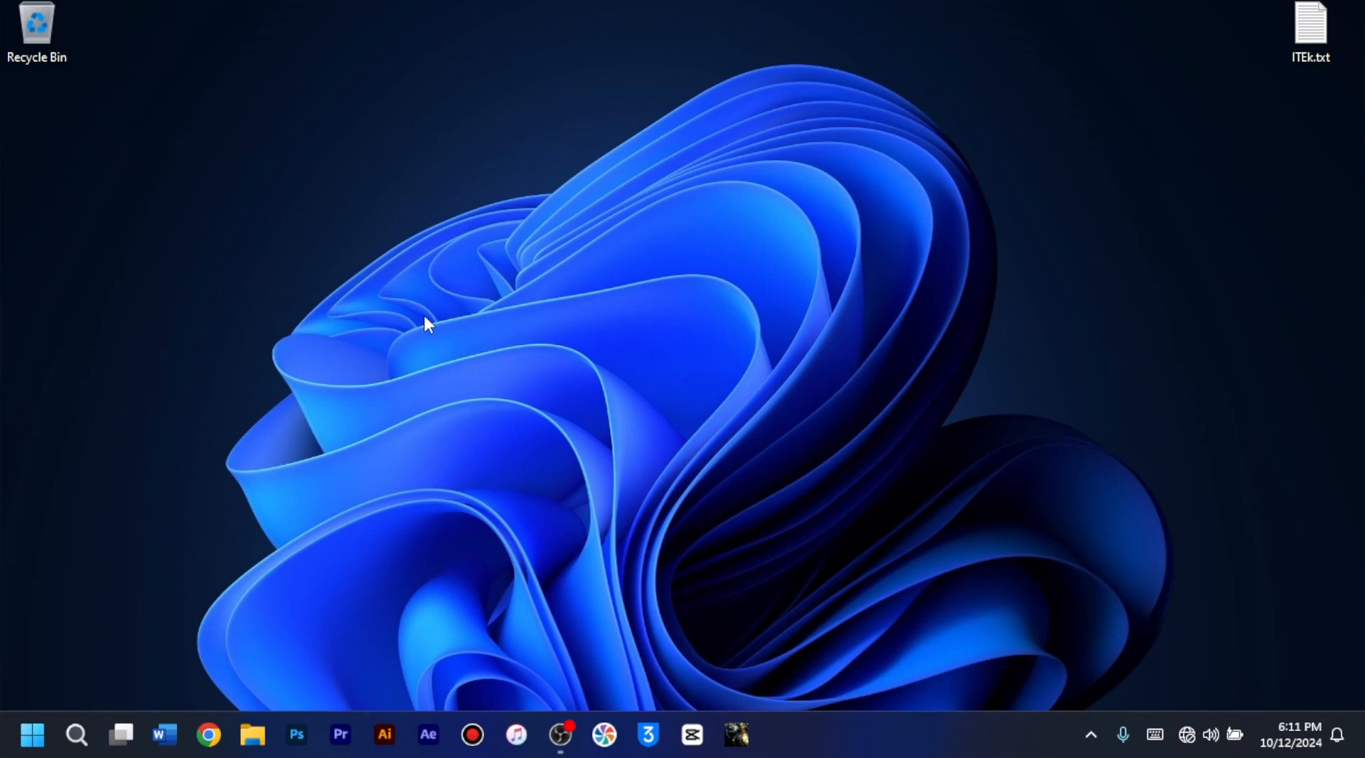
Step: Open the Advanced display page within the System display settings of Windows Settings
right_click(40, 750)
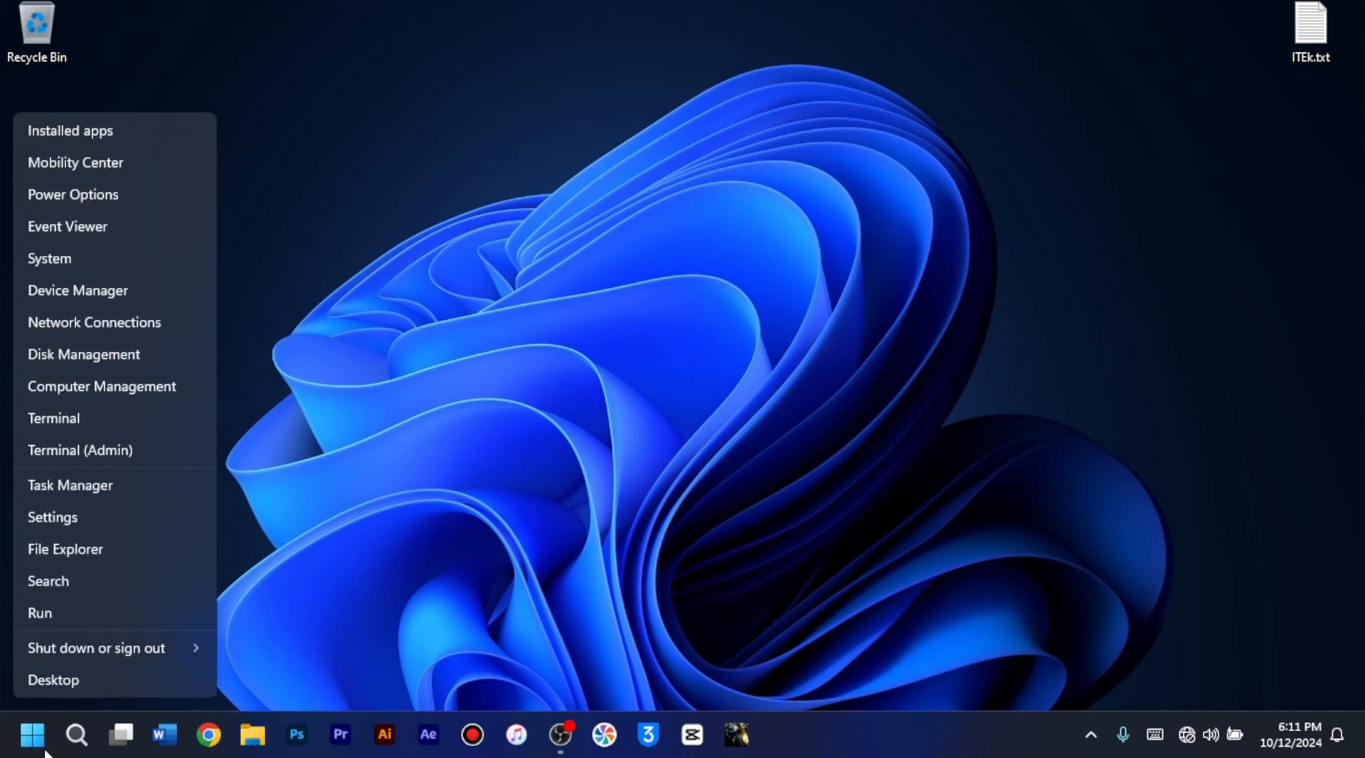
left_click(78, 521)
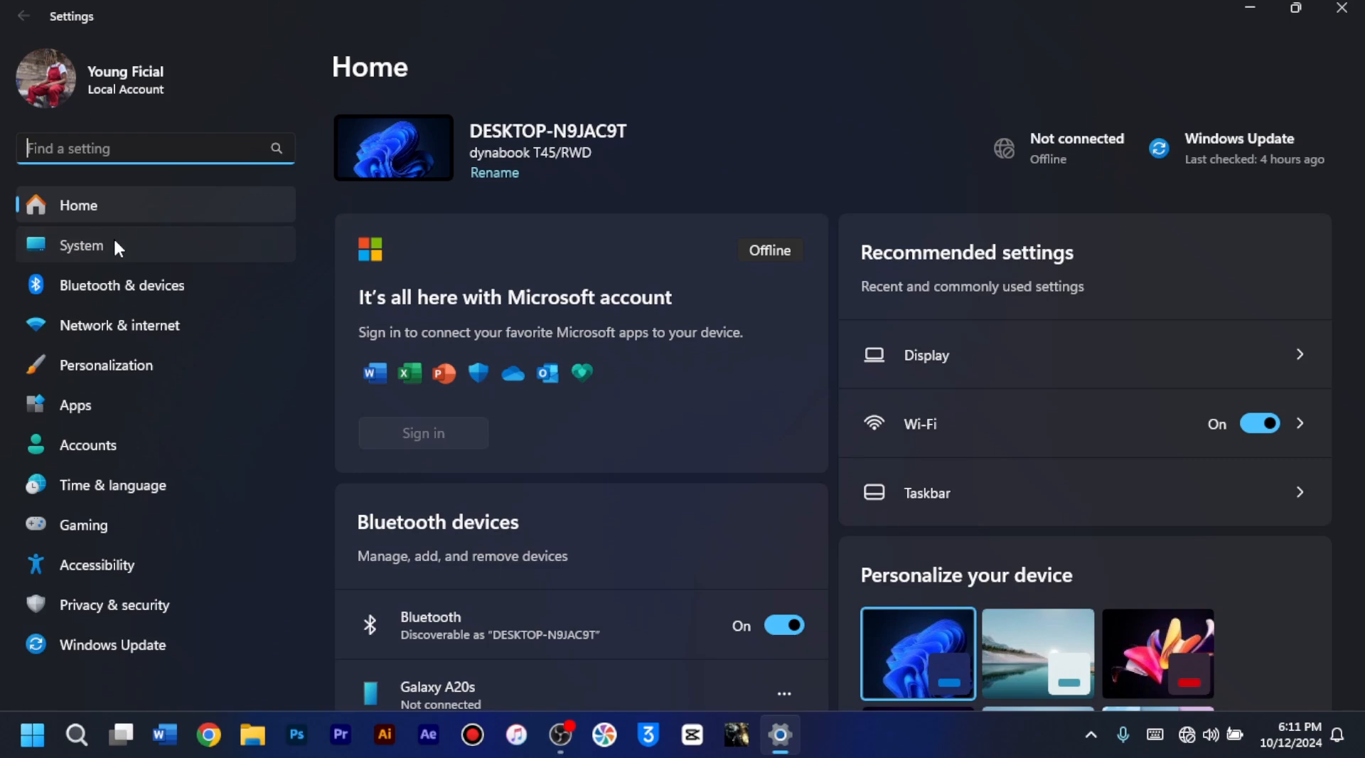
left_click(113, 244)
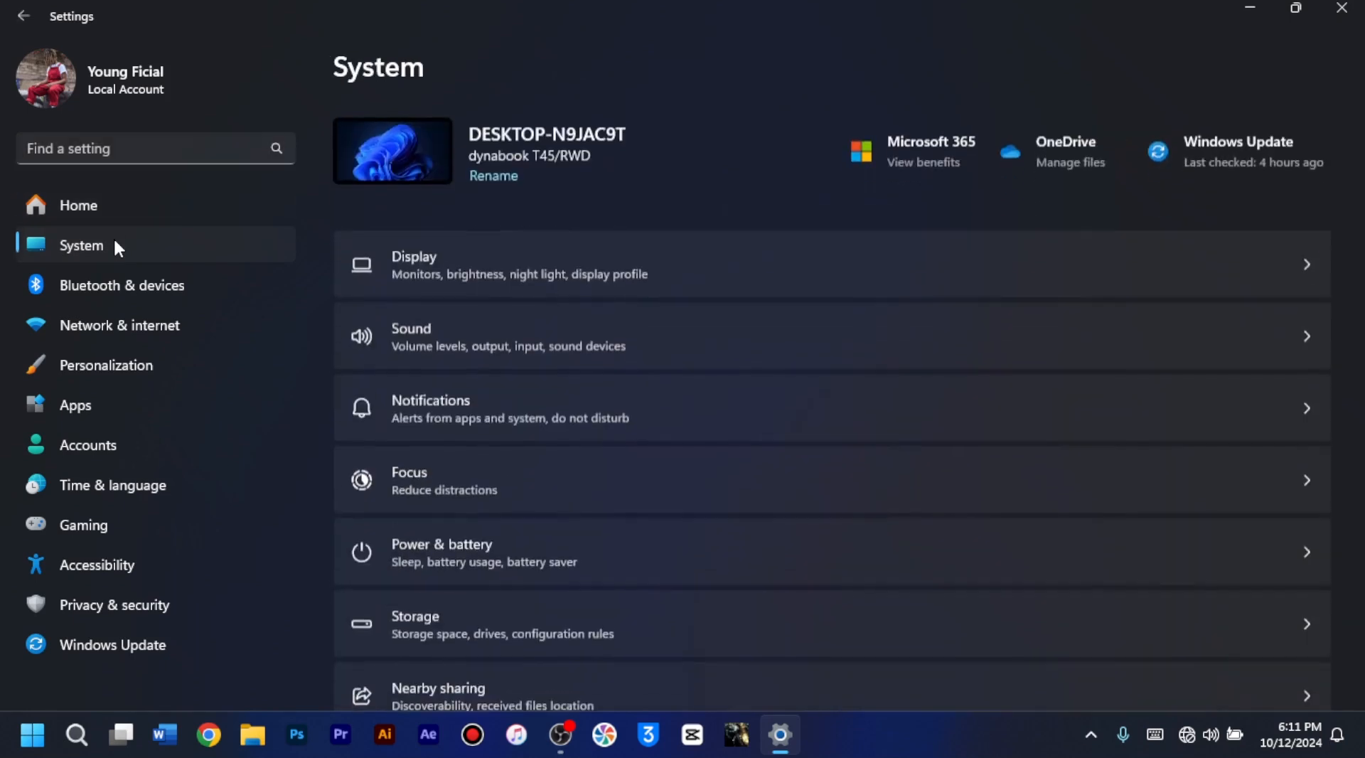
left_click(471, 263)
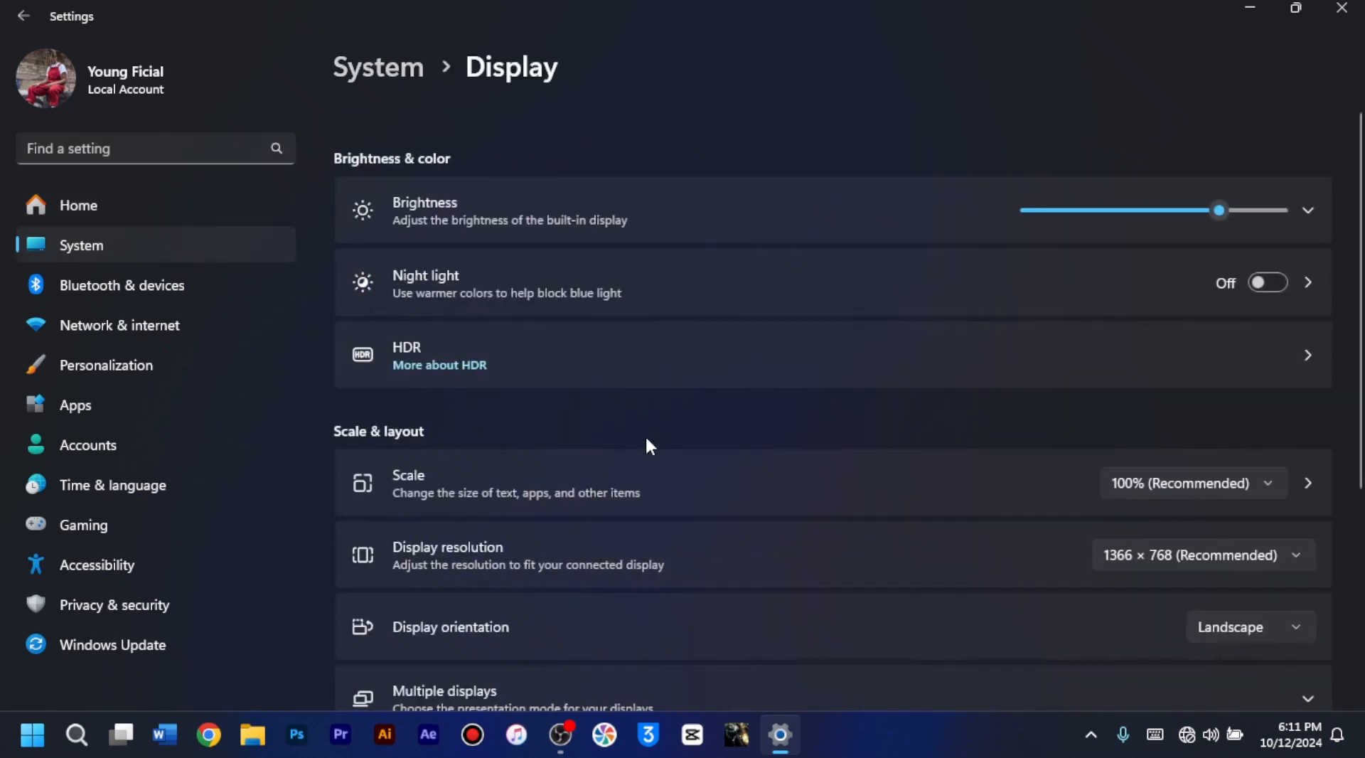
scroll(647, 446, "down", 3)
scroll(647, 446, "down", 2)
left_click(627, 501)
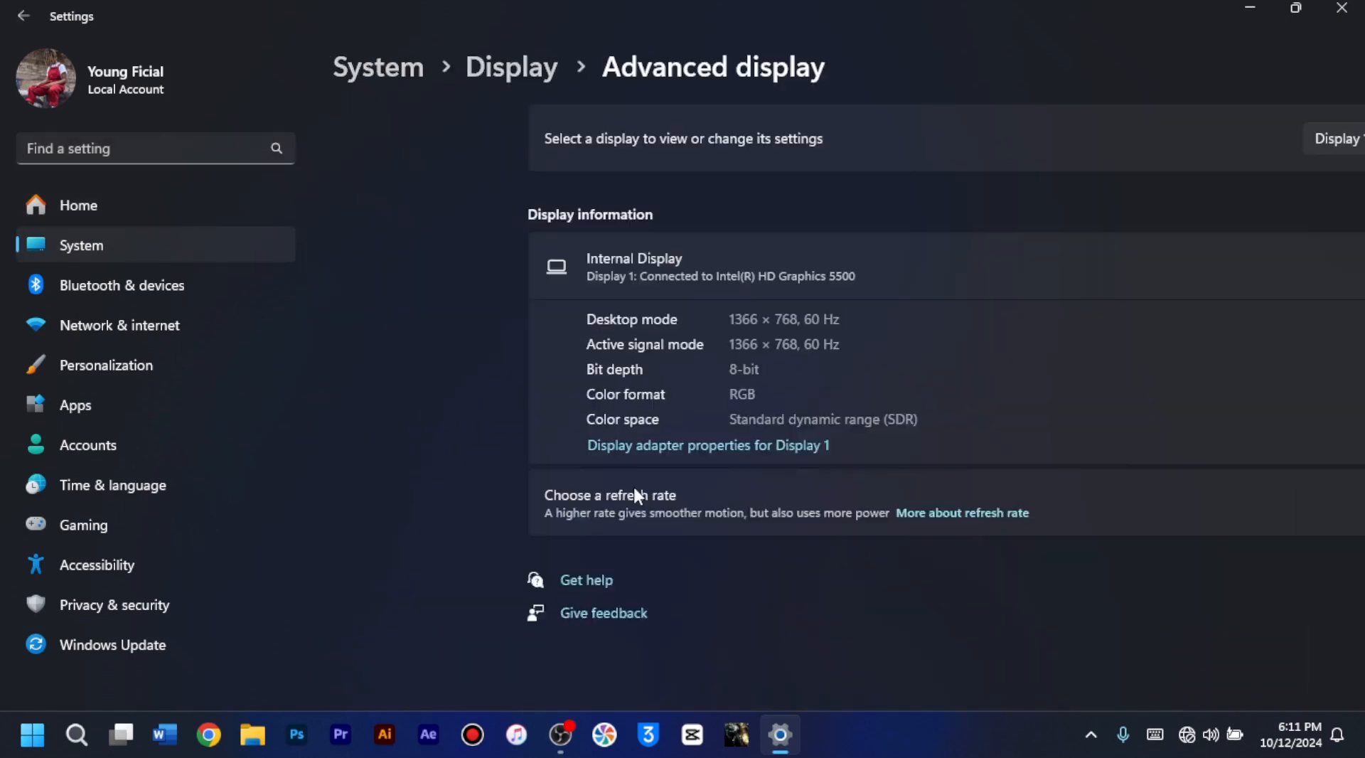
Step: Check the selectable displays and the available refresh rates for the internal display
left_click(1175, 139)
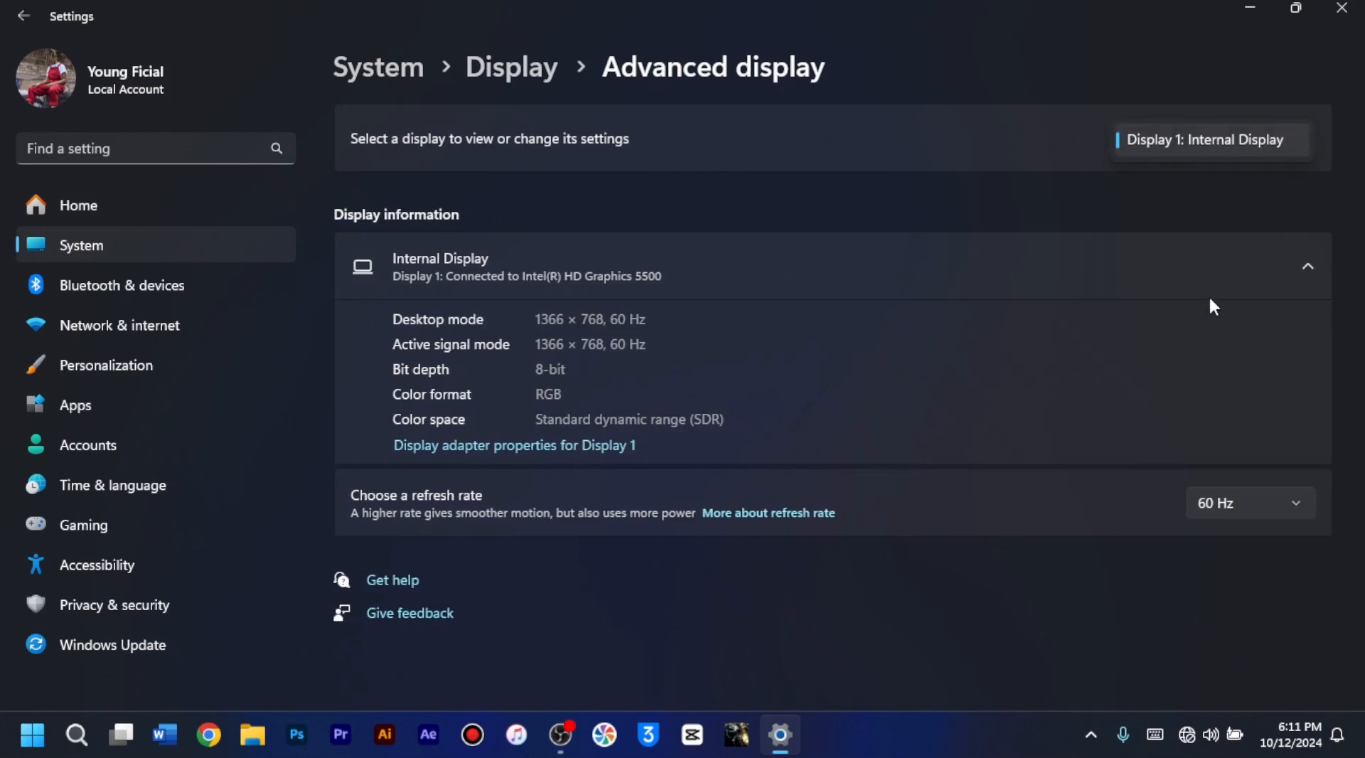
left_click(1276, 505)
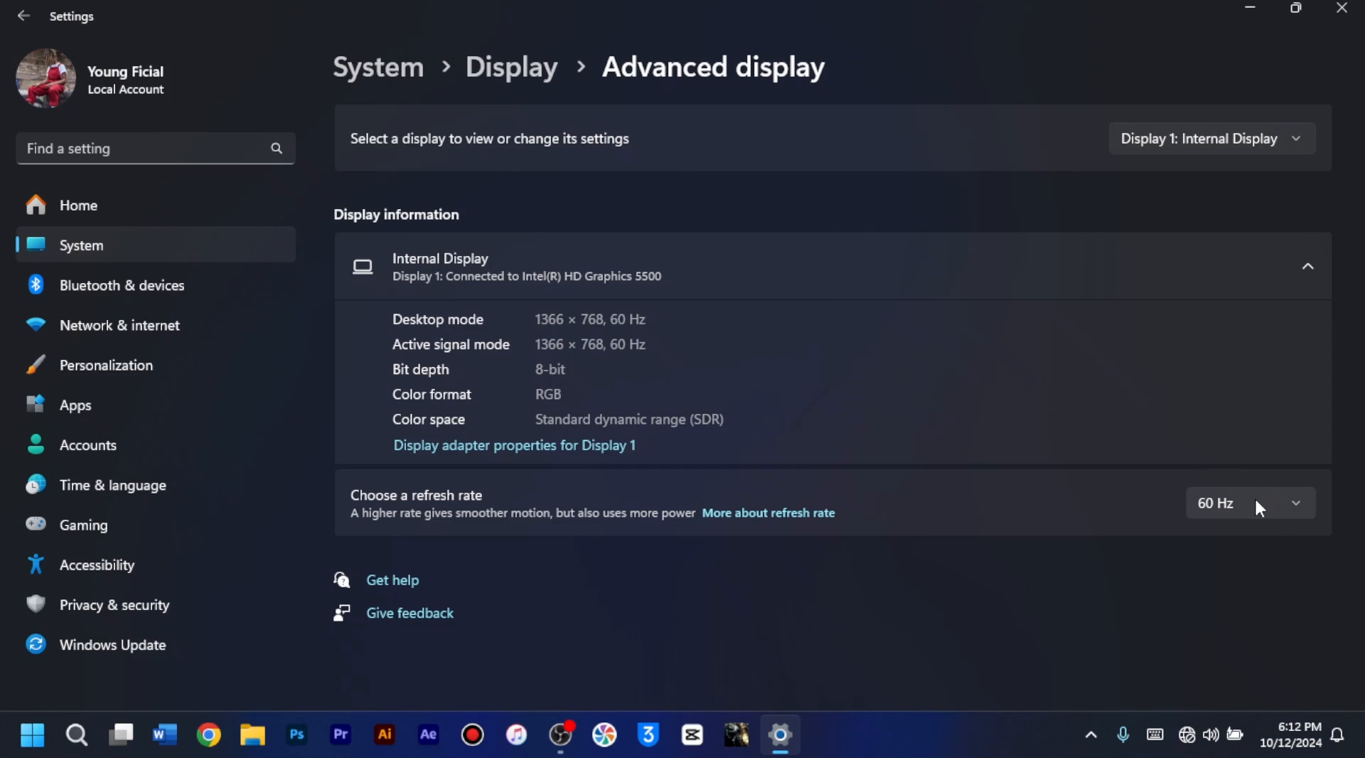
left_click(1276, 503)
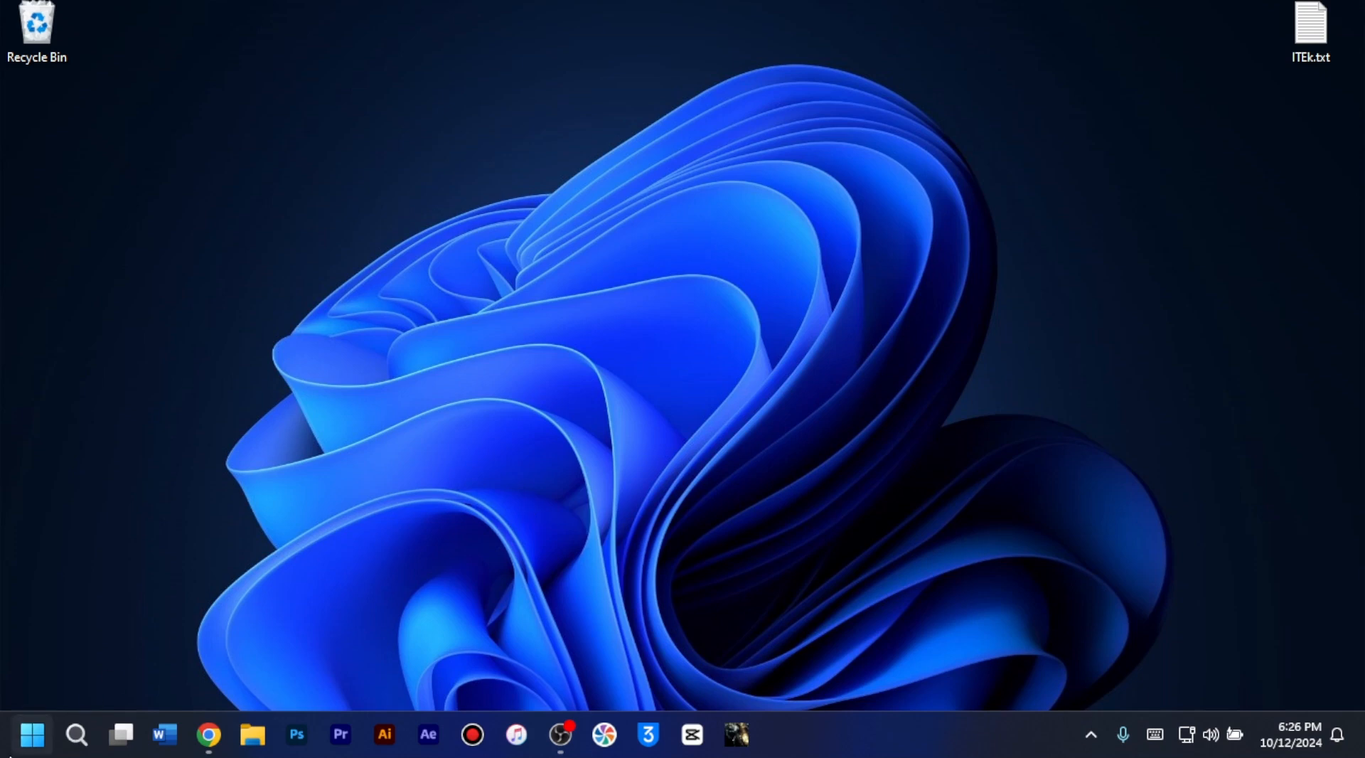
Step: Open Device Manager and expand the Display adapters category to show the graphics adapter
right_click(32, 734)
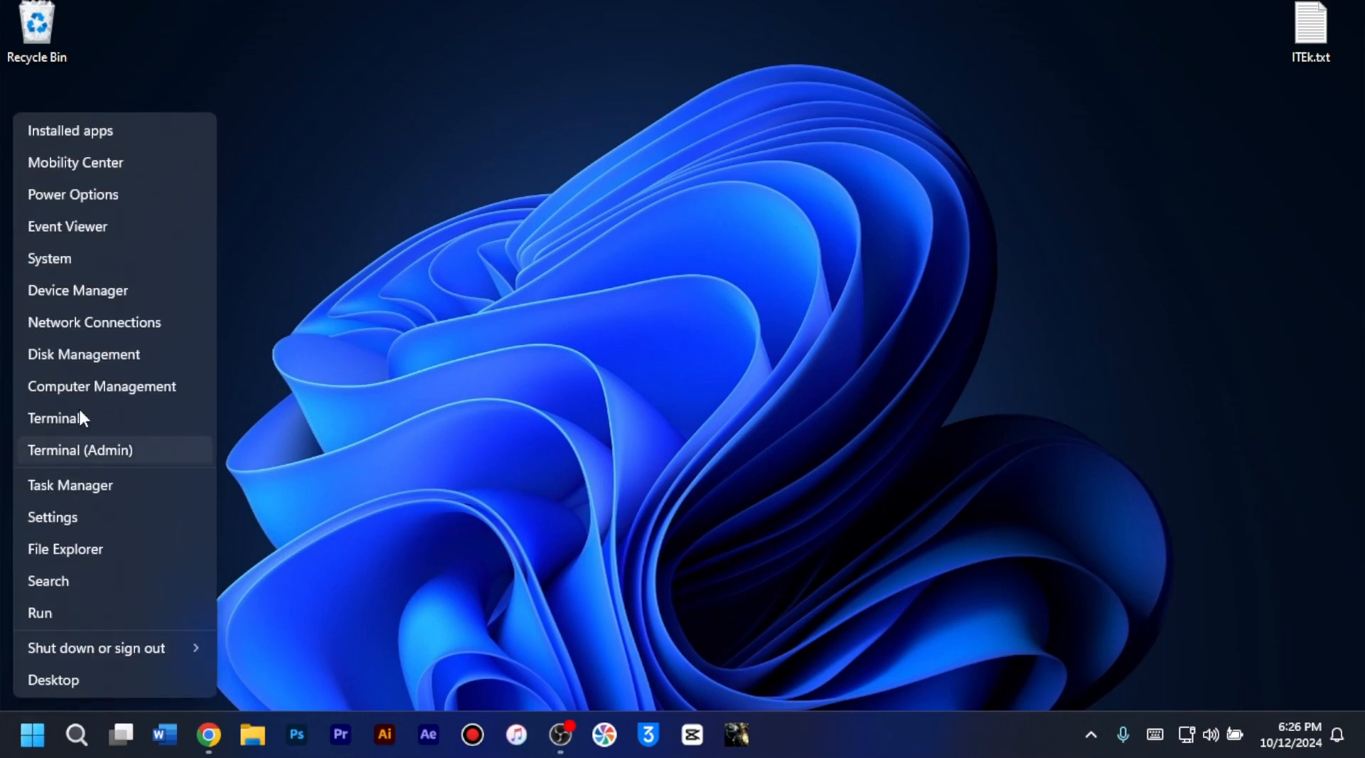
left_click(84, 291)
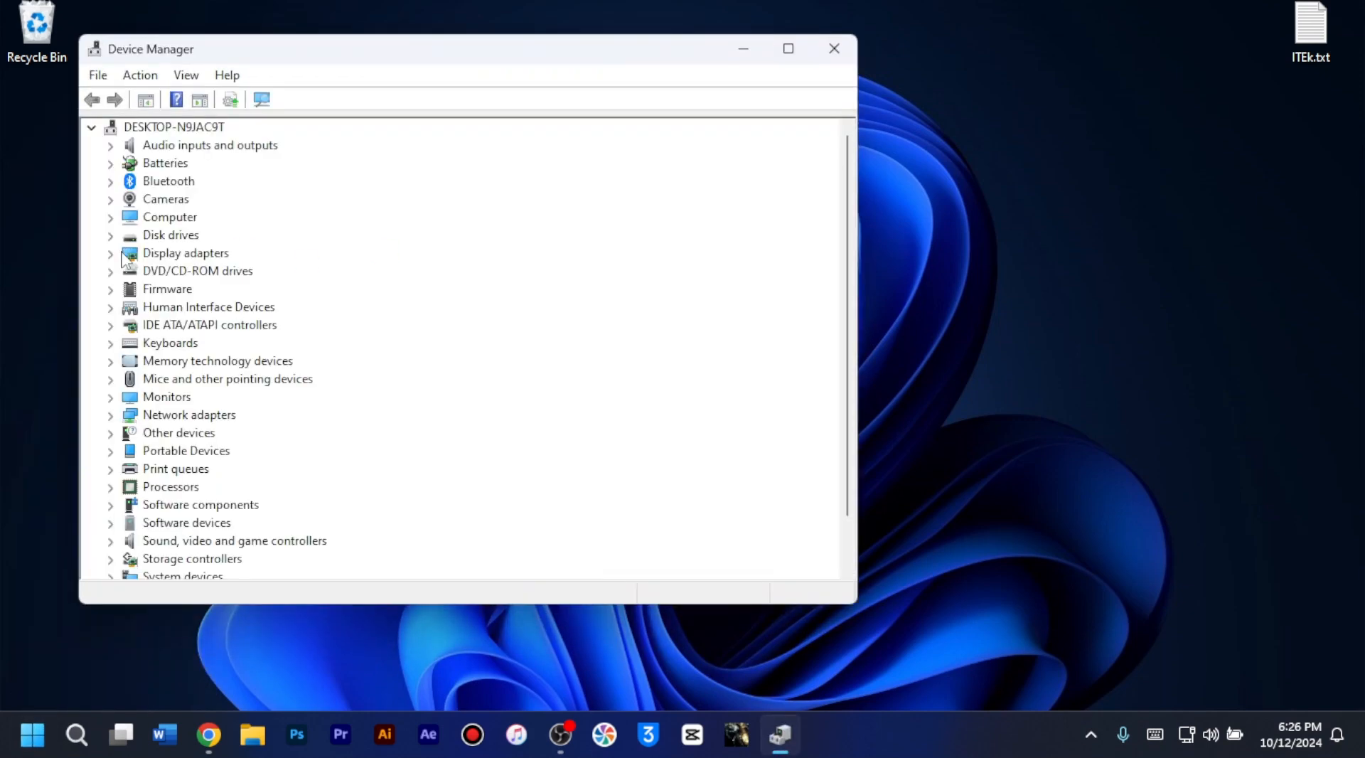
left_click(110, 253)
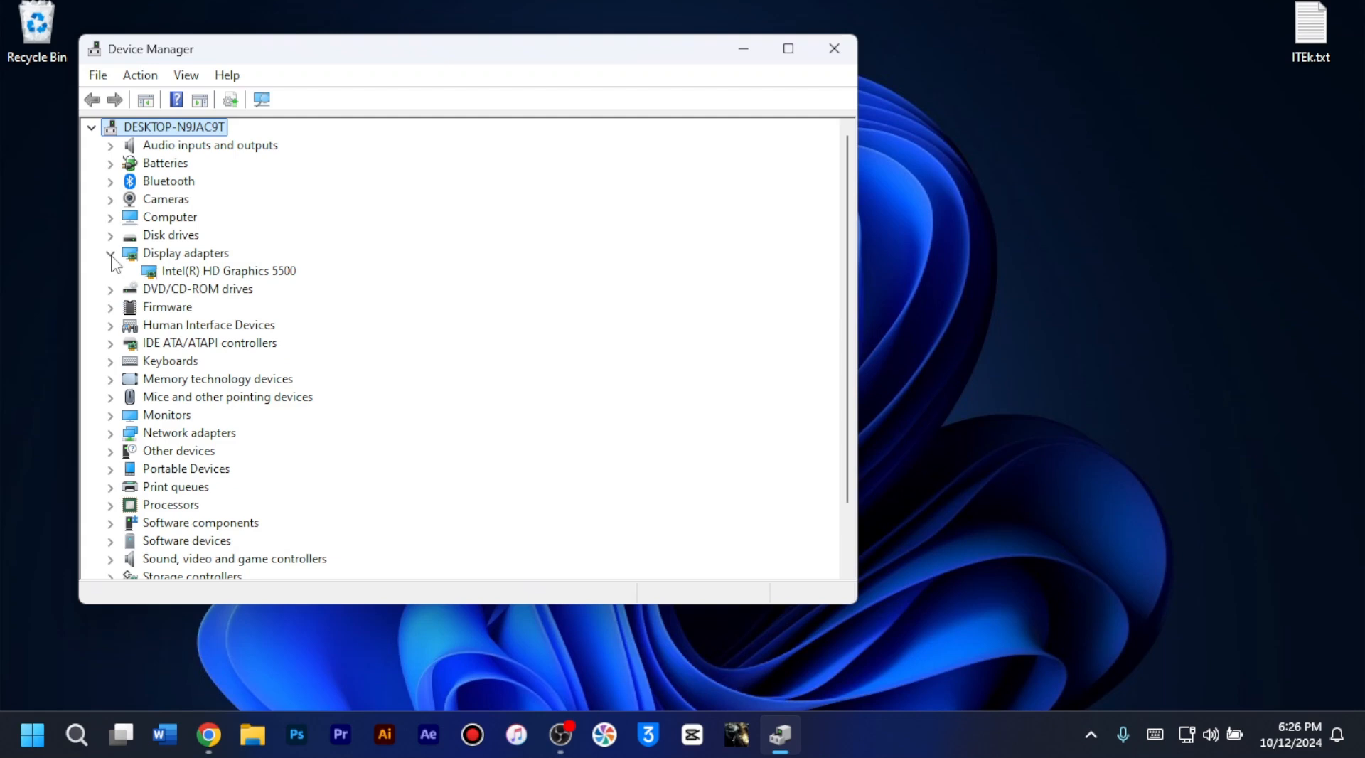
Step: Start an automatic driver update search for the Intel(R) HD Graphics 5500 display adapter
right_click(224, 272)
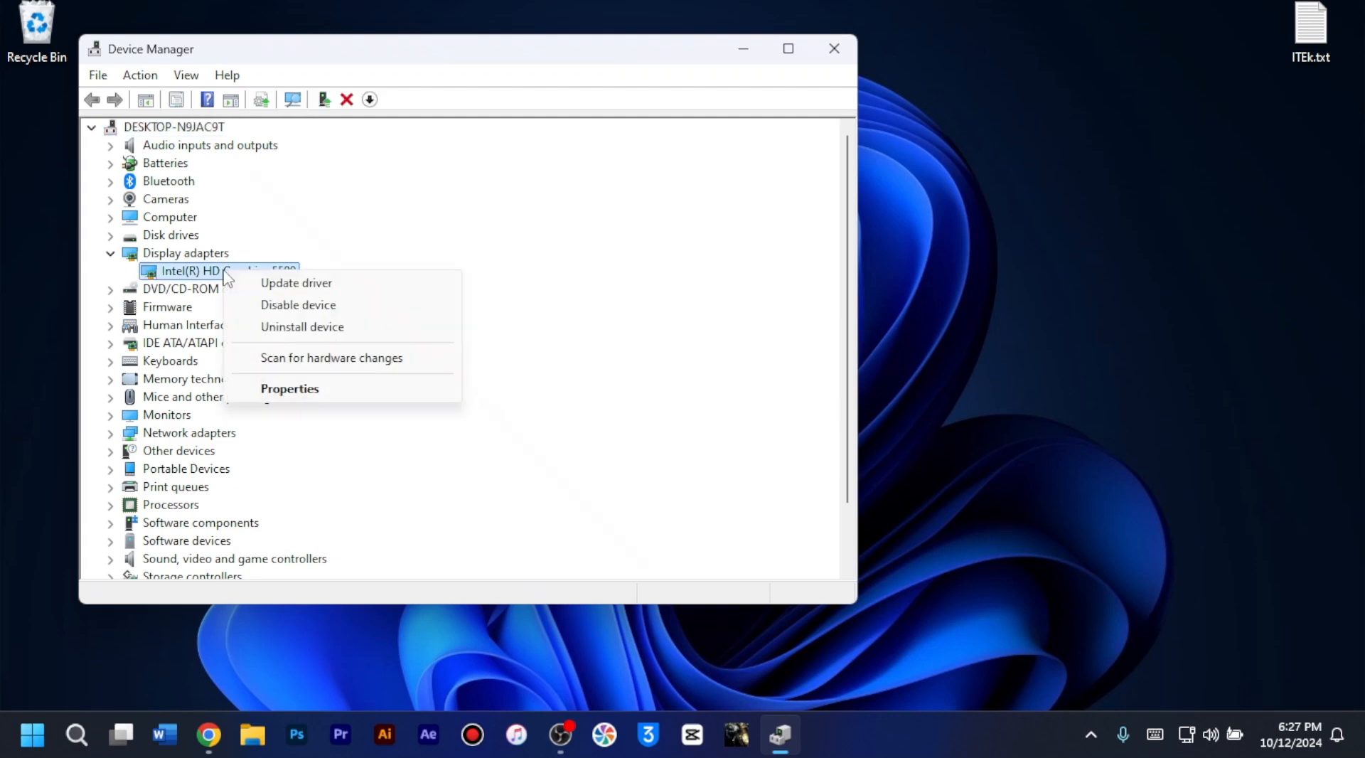
left_click(278, 286)
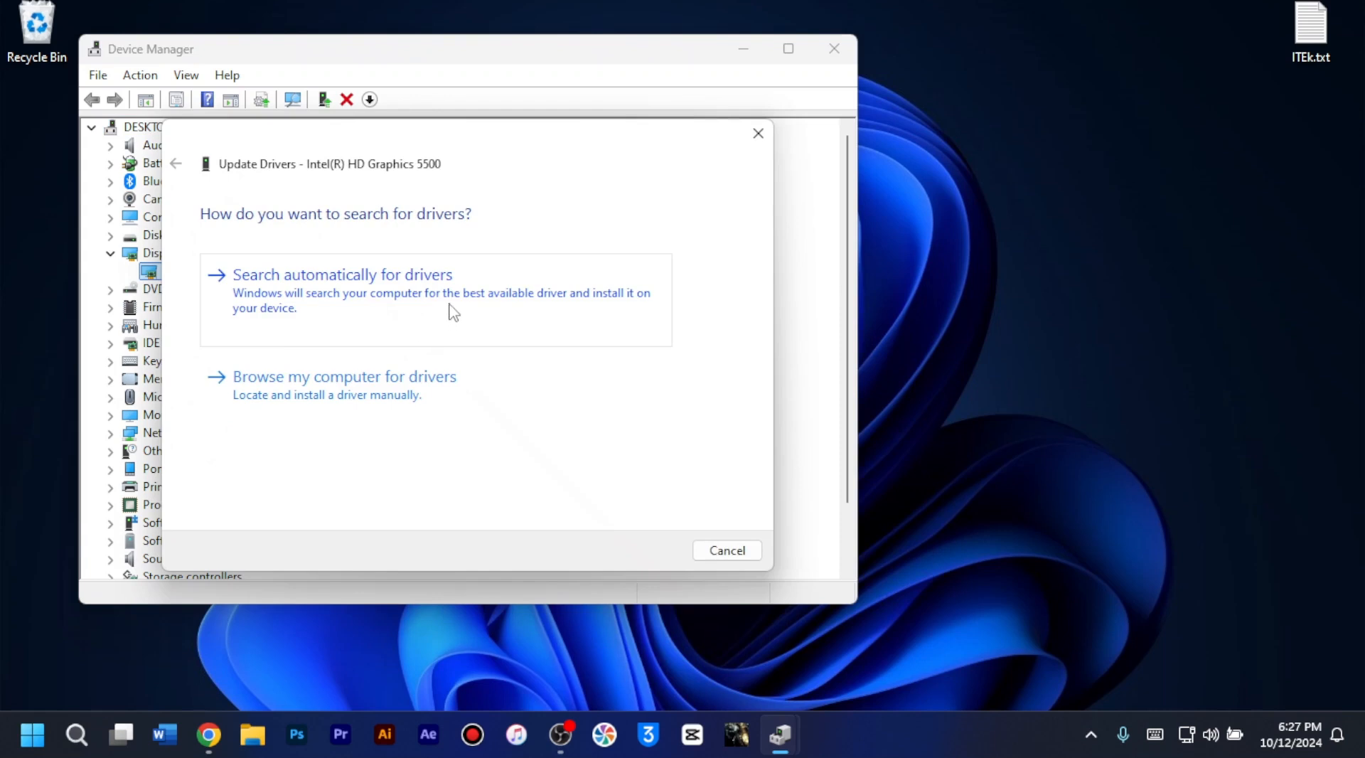
left_click(450, 311)
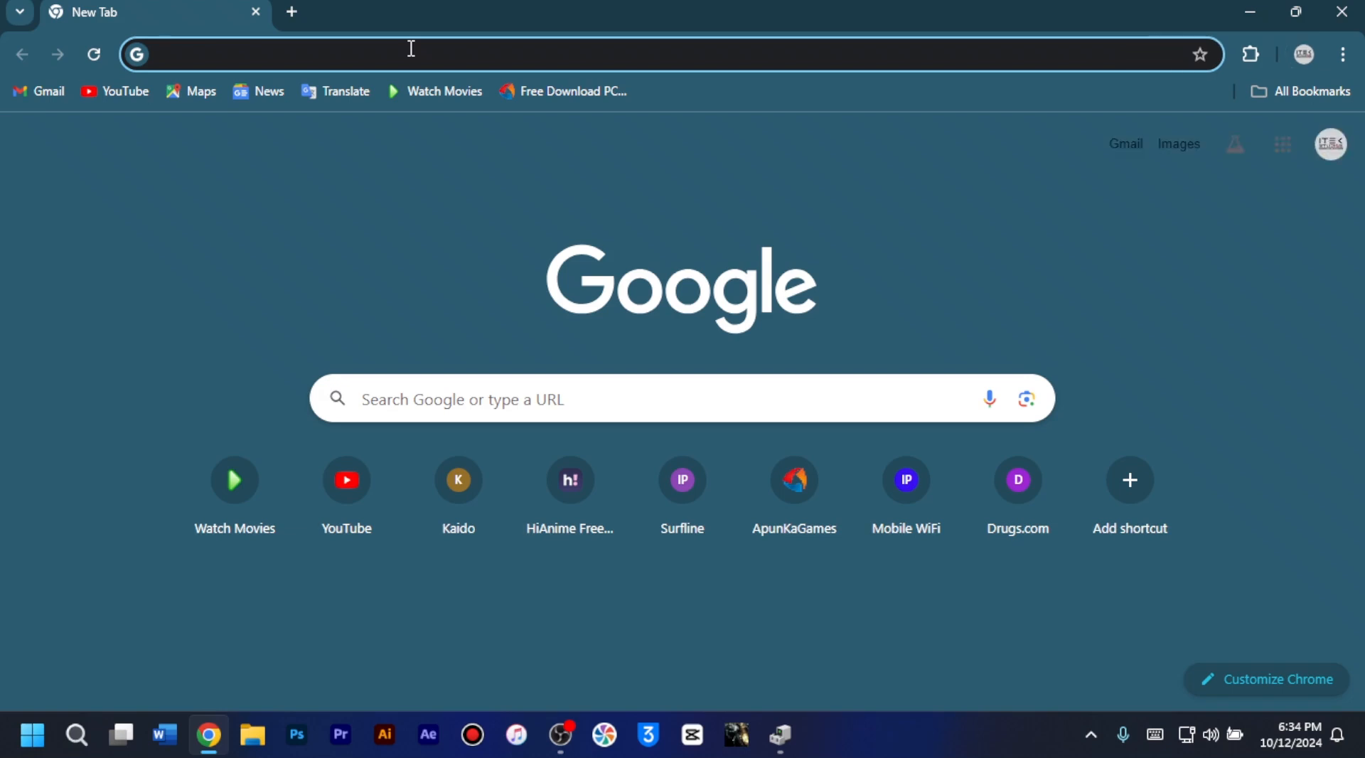
Step: Search Google in Chrome for "intel hd graphics 5500 driver download"
type("intel h")
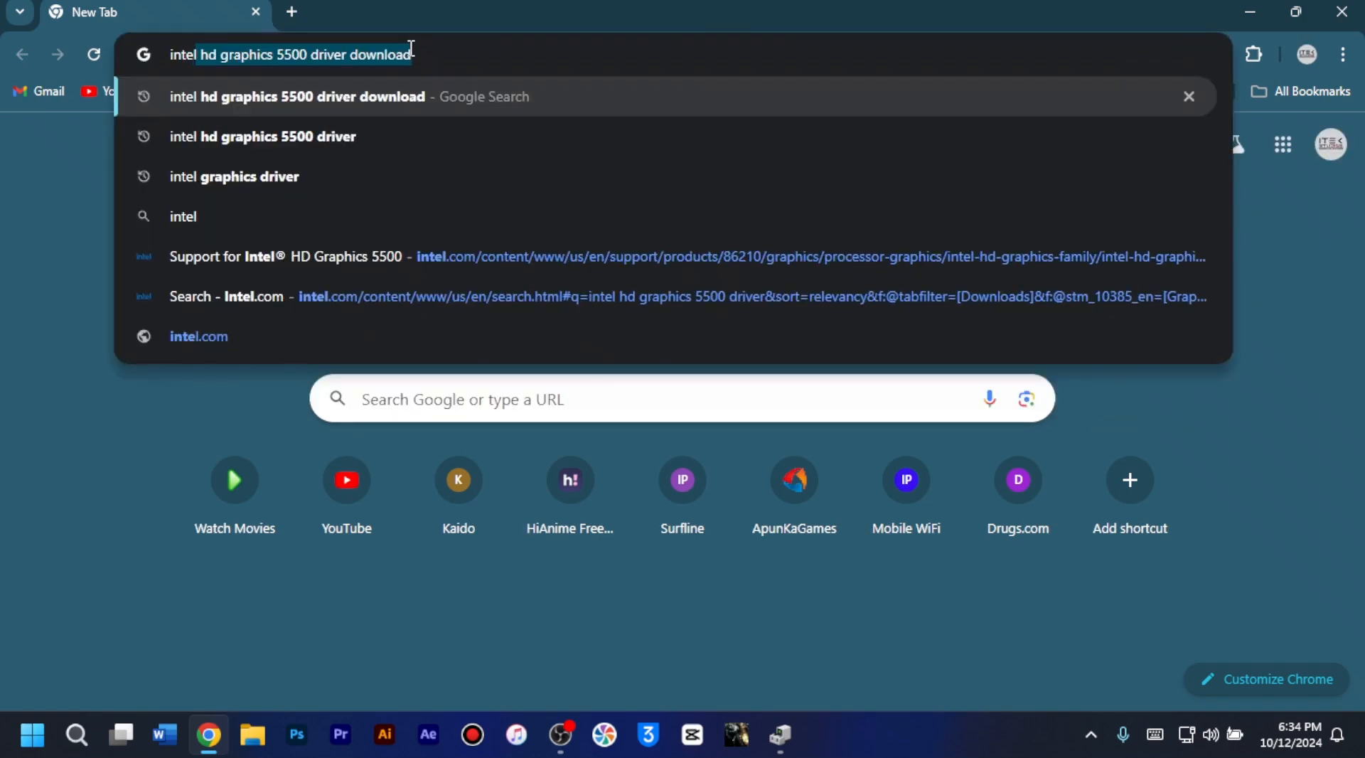
key("BackSpace")
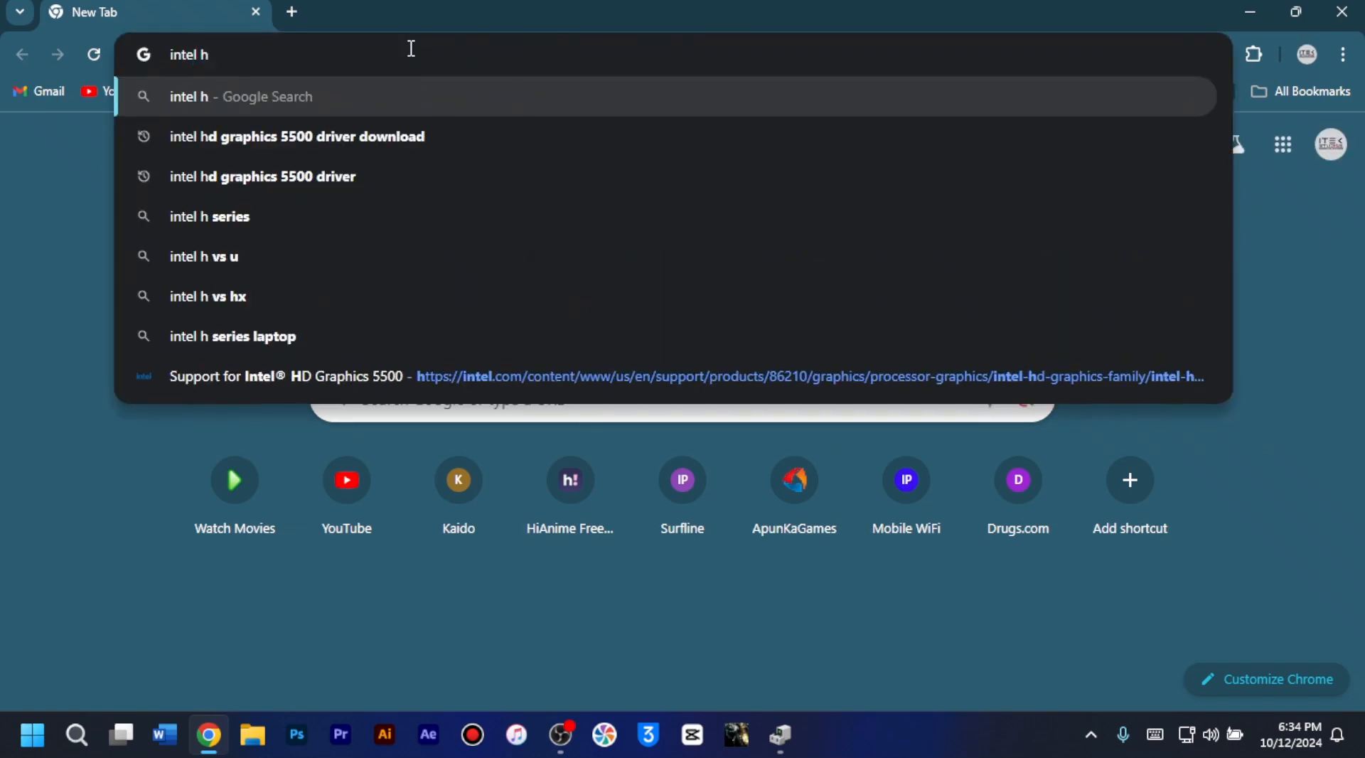
key("BackSpace")
key("BackSpace")
type("hd")
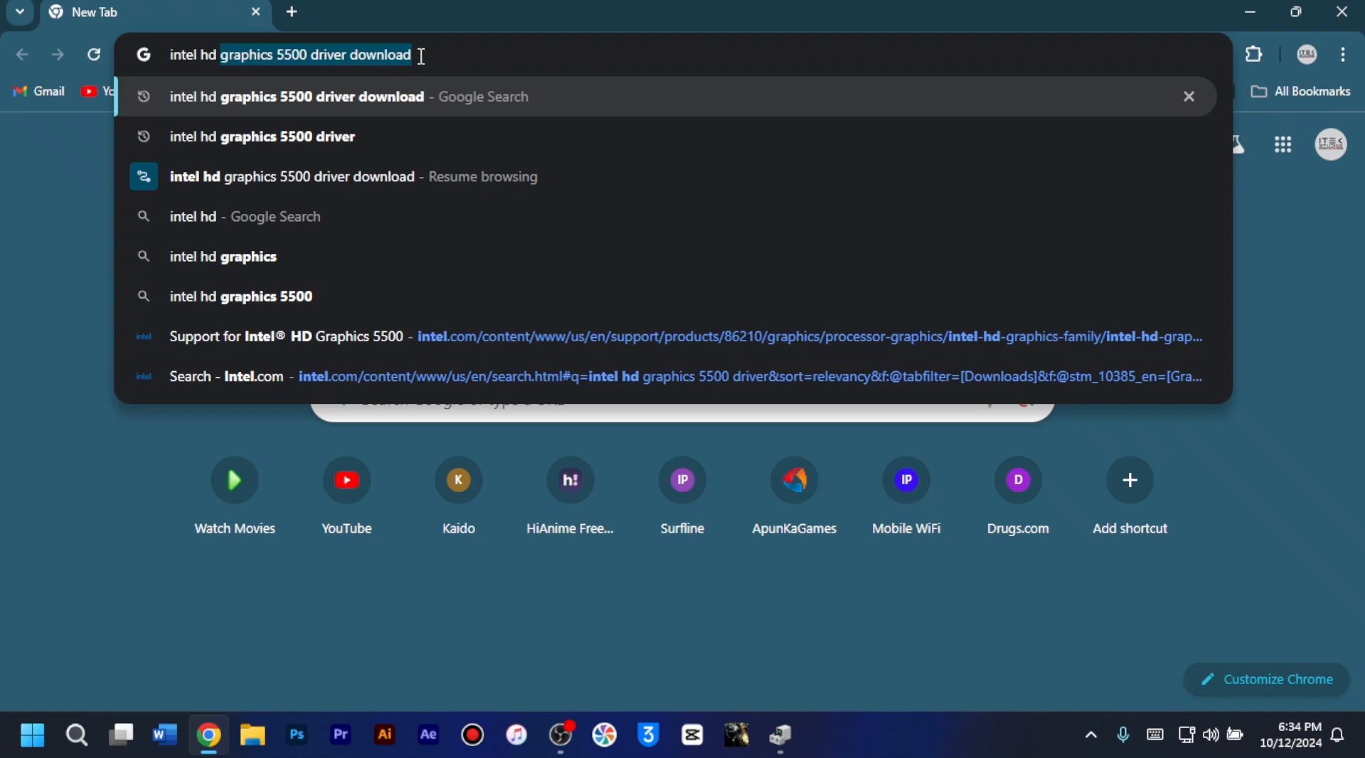
left_click(421, 56)
key("Return")
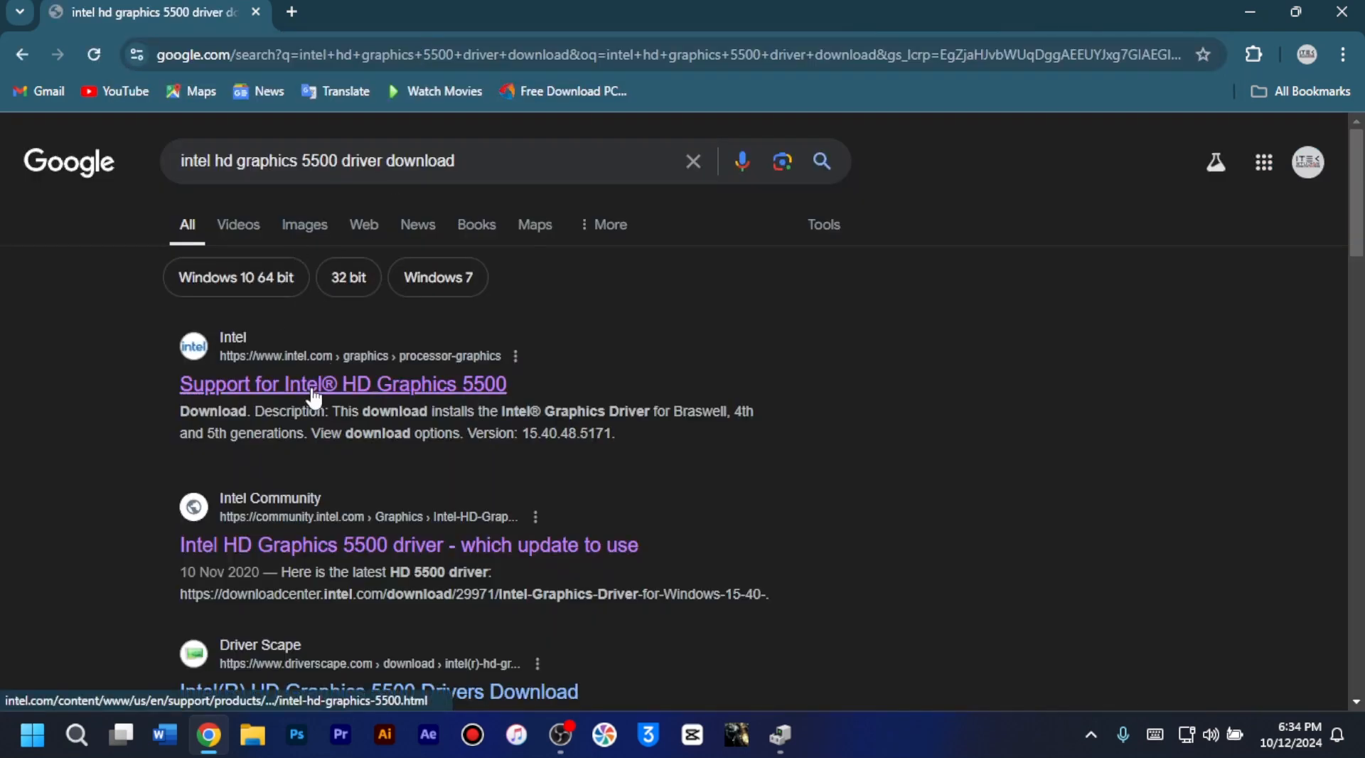
Step: Download the Intel Graphics Driver for Windows [15.40] from Intel's HD Graphics 5500 support page
left_click(313, 398)
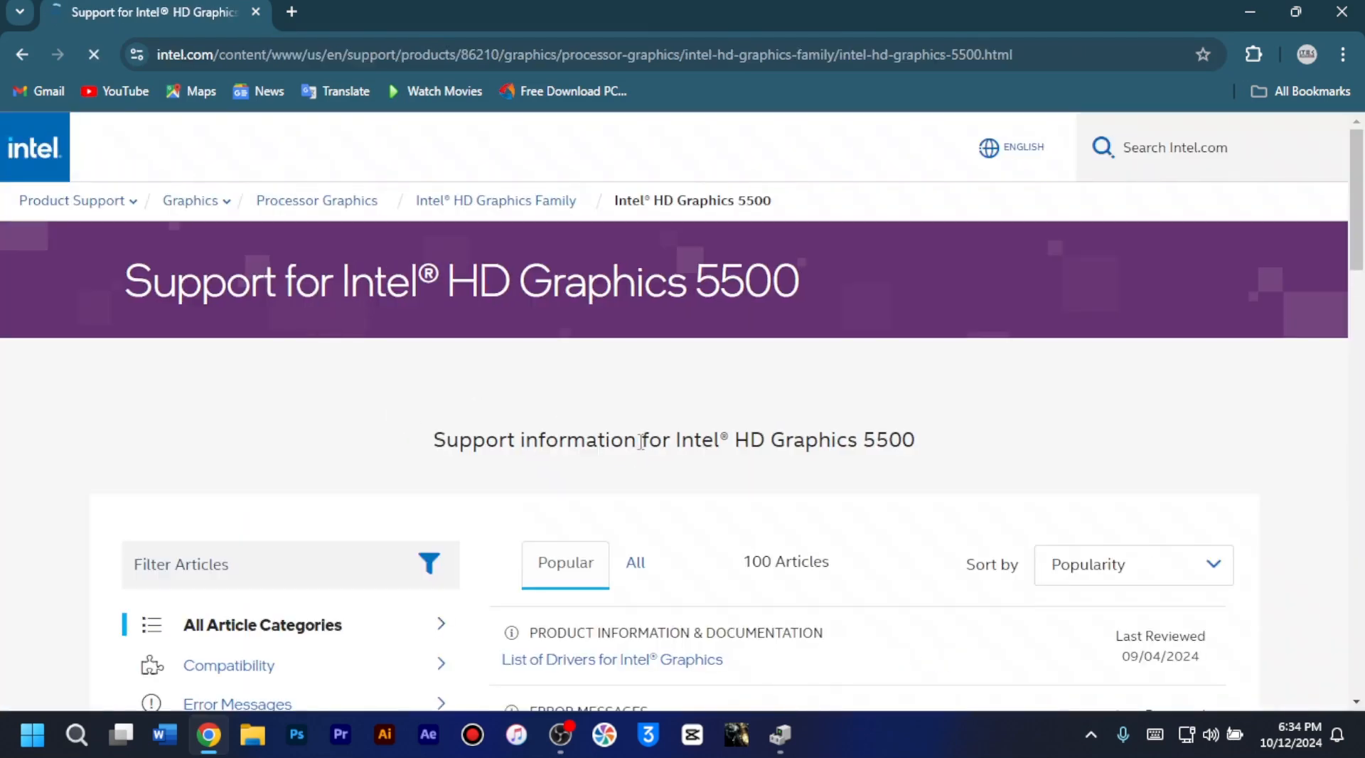
scroll(640, 441, "down", 15)
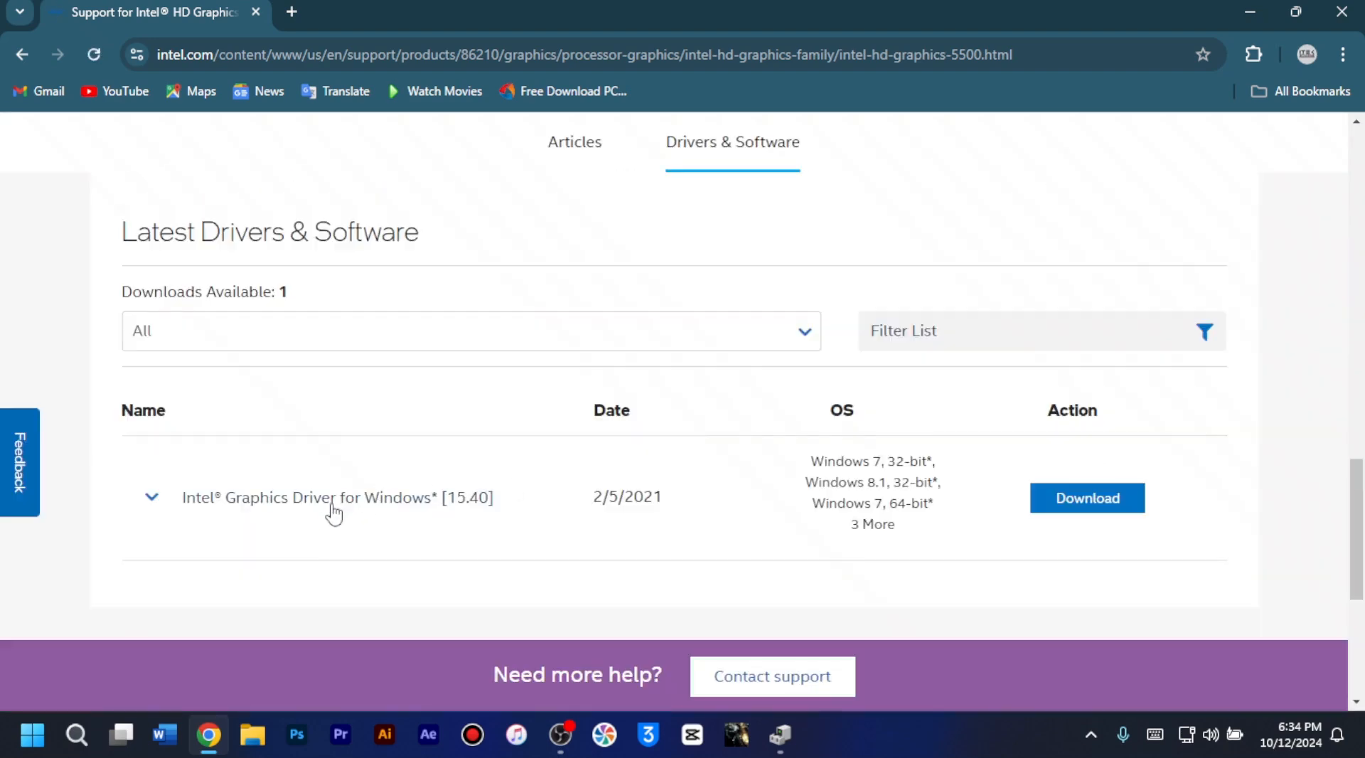
left_click(1111, 503)
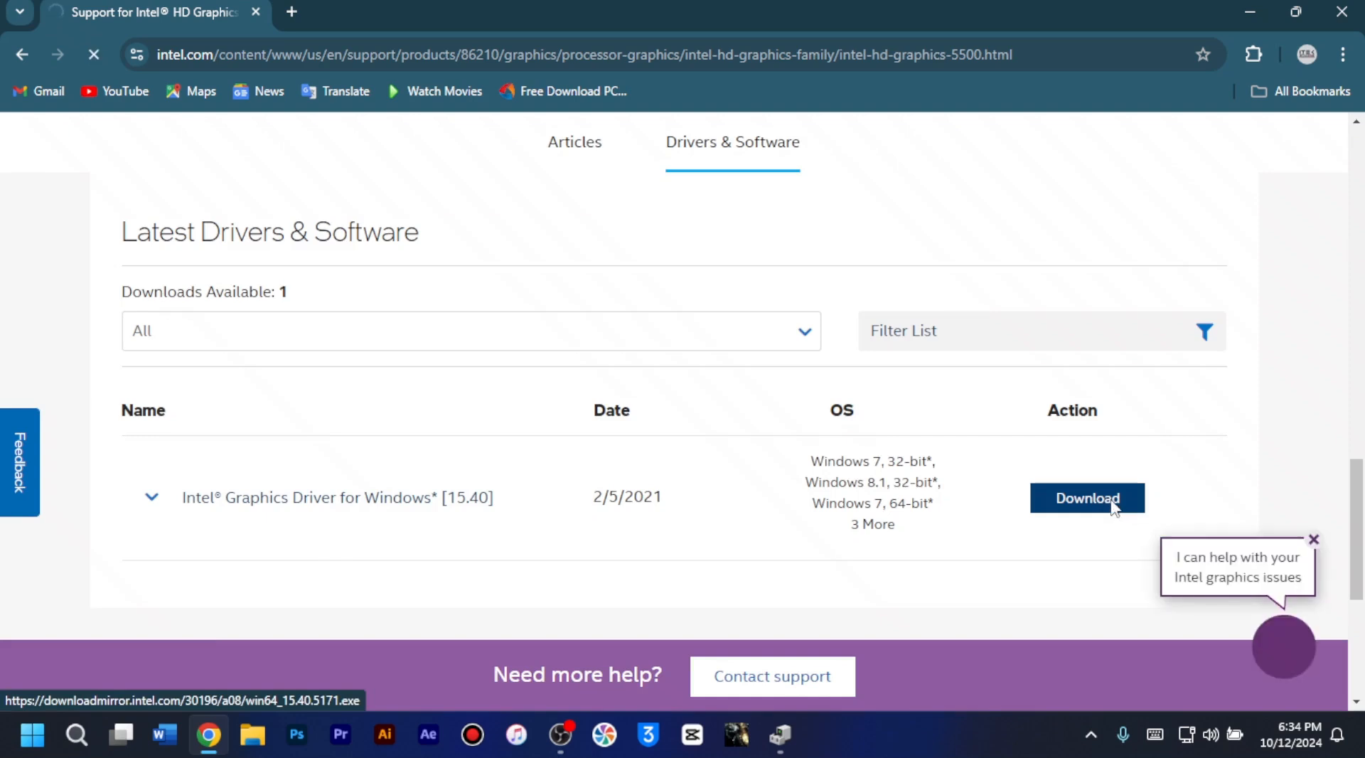